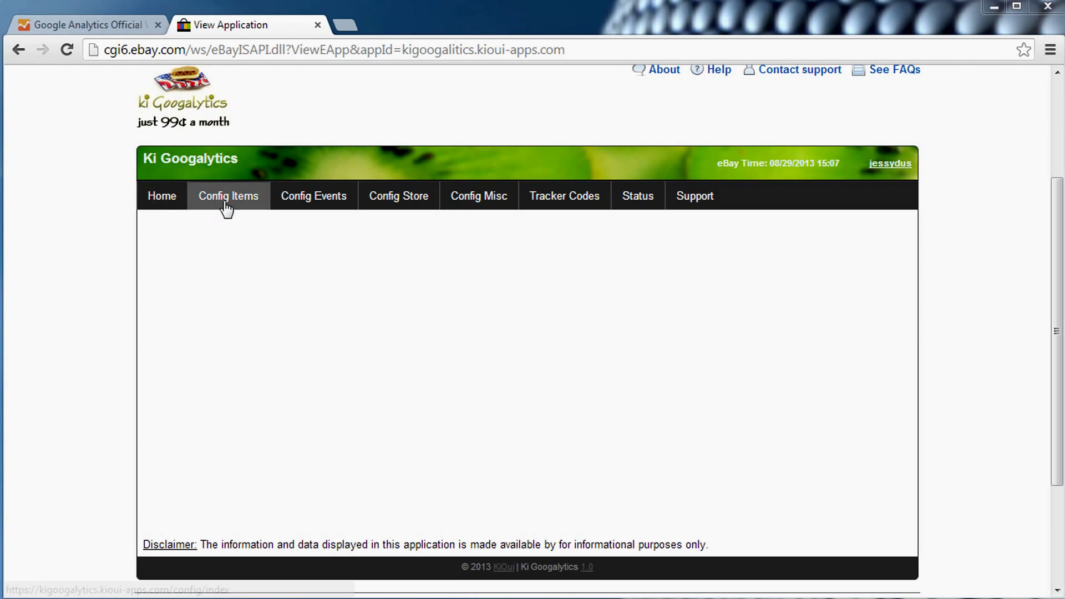
Clear the Items Property ID and Items Domain values in the item tracking form
click(252, 206)
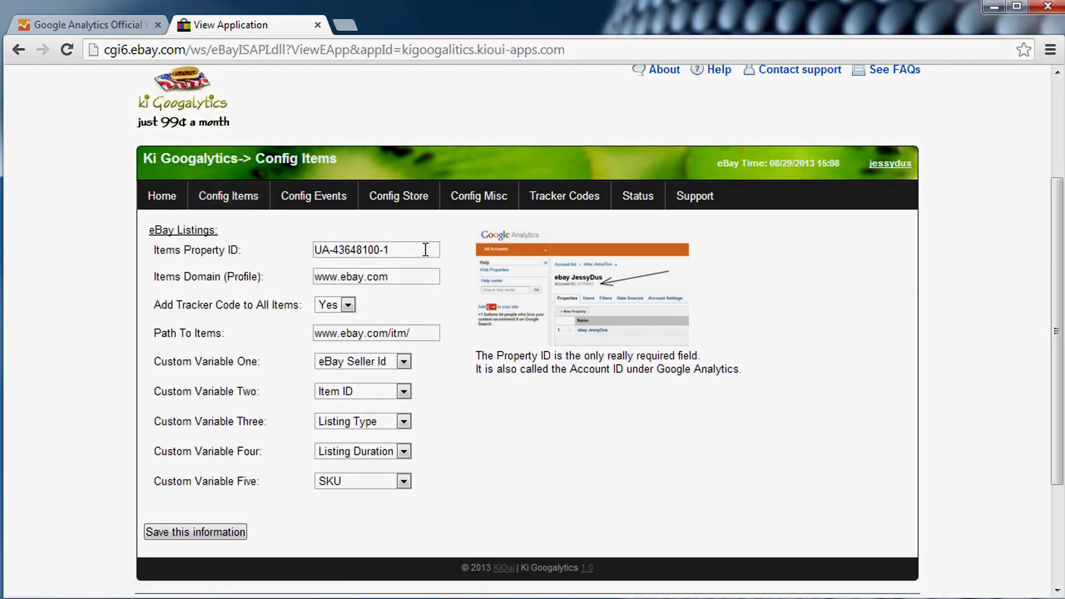
drag(426, 249, 186, 244)
key(Delete)
key(Tab)
key(ctrl+c)
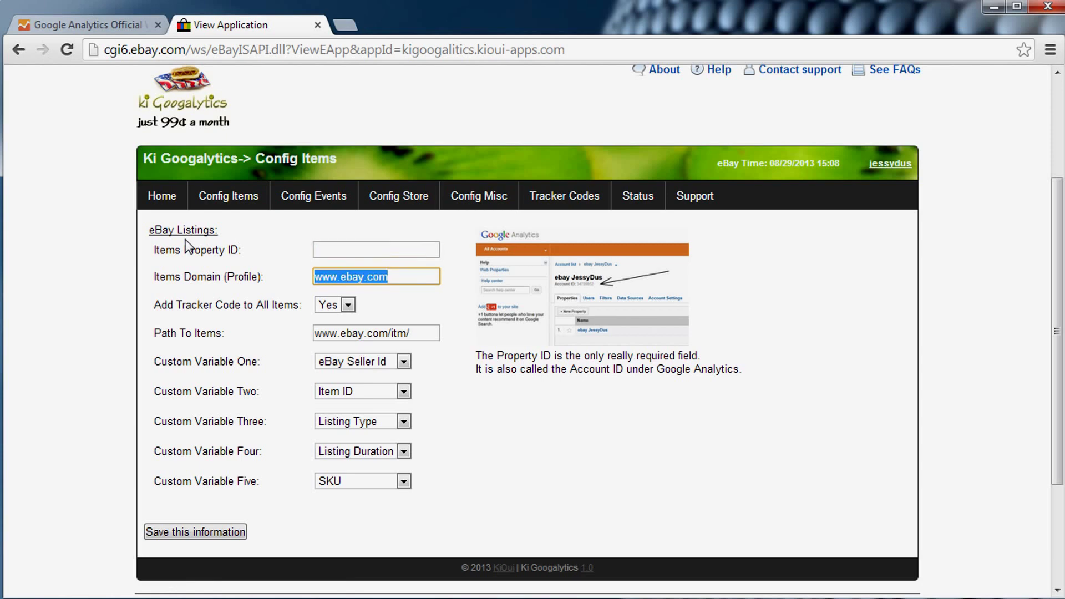
key(Delete)
Clear Path To Items and keep Add Tracker Code set to Yes
key(Tab)
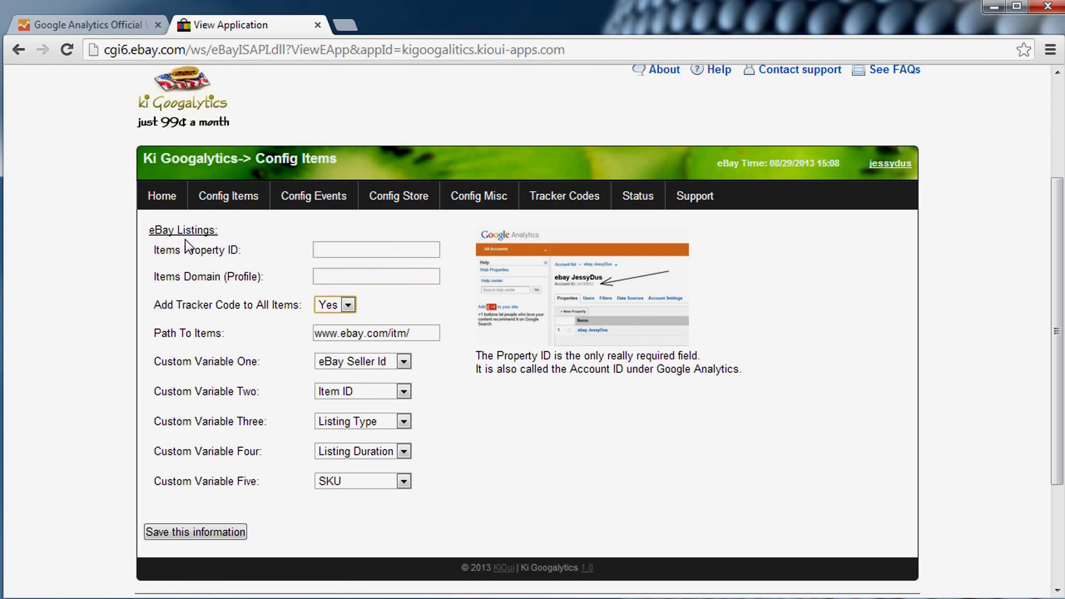
key(Down)
key(Tab)
key(Delete)
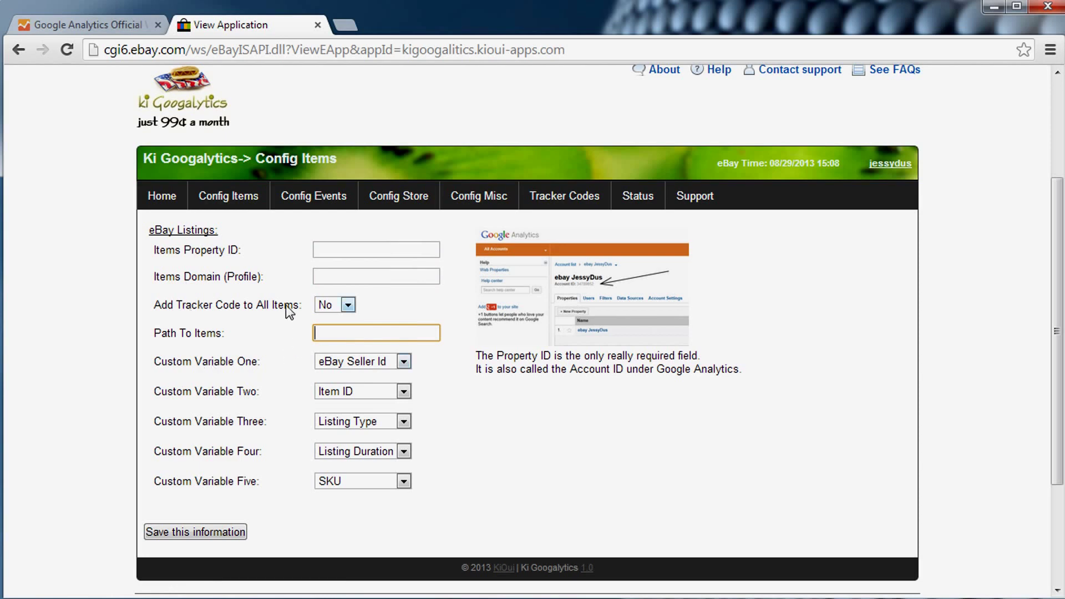
click(349, 305)
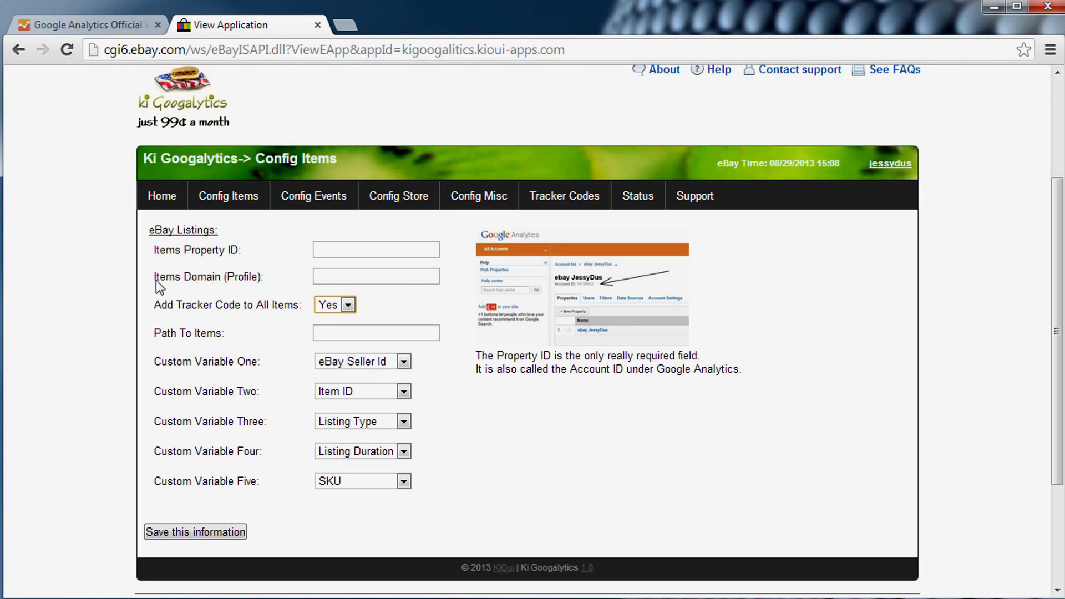
click(335, 276)
key(Down)
key(Down)
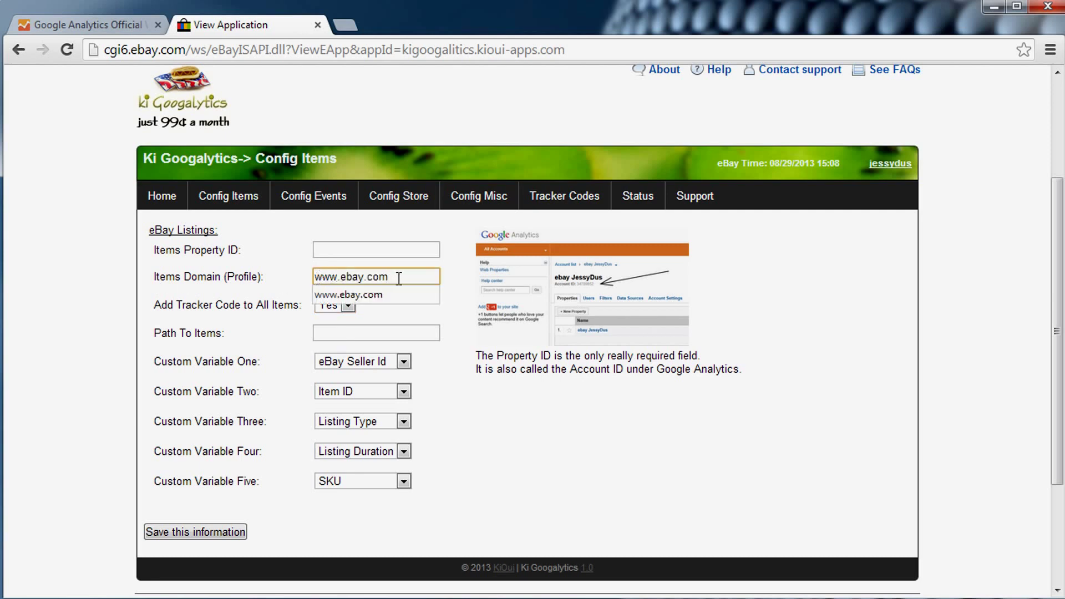
click(367, 332)
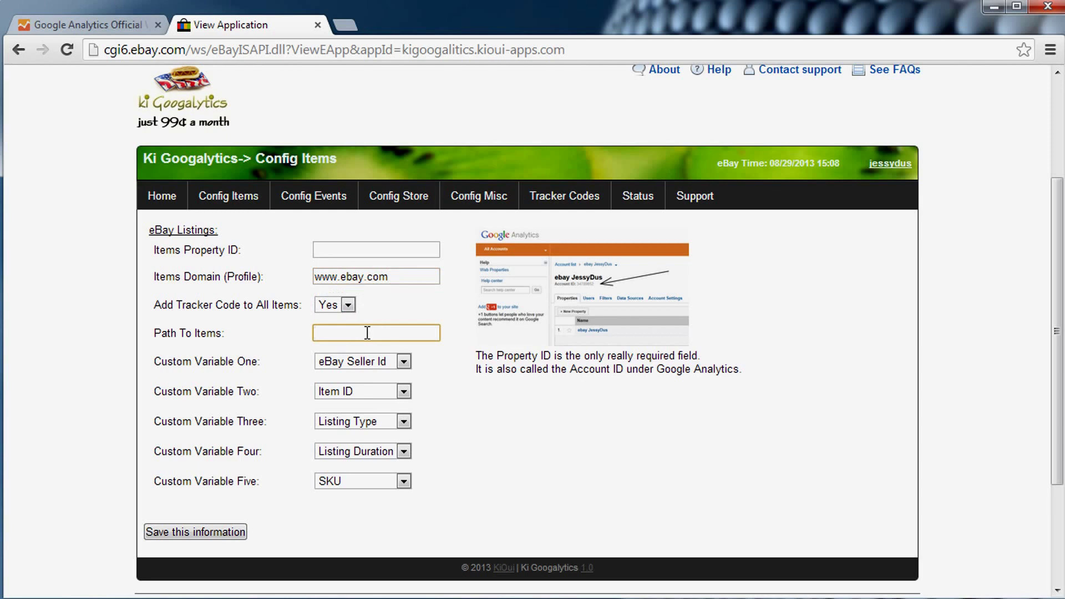
key(ctrl+v)
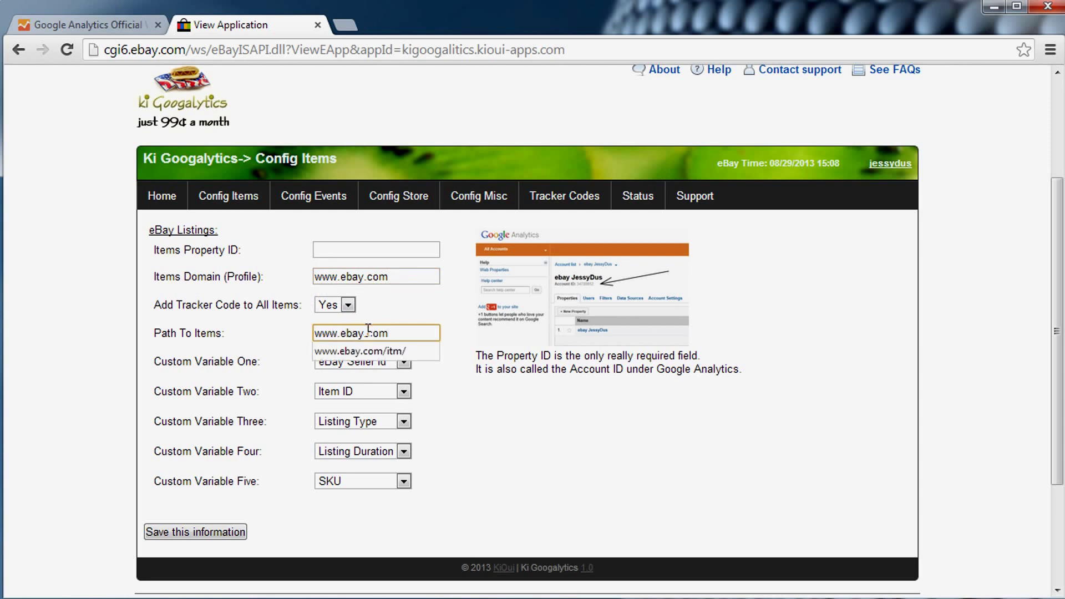
click(387, 352)
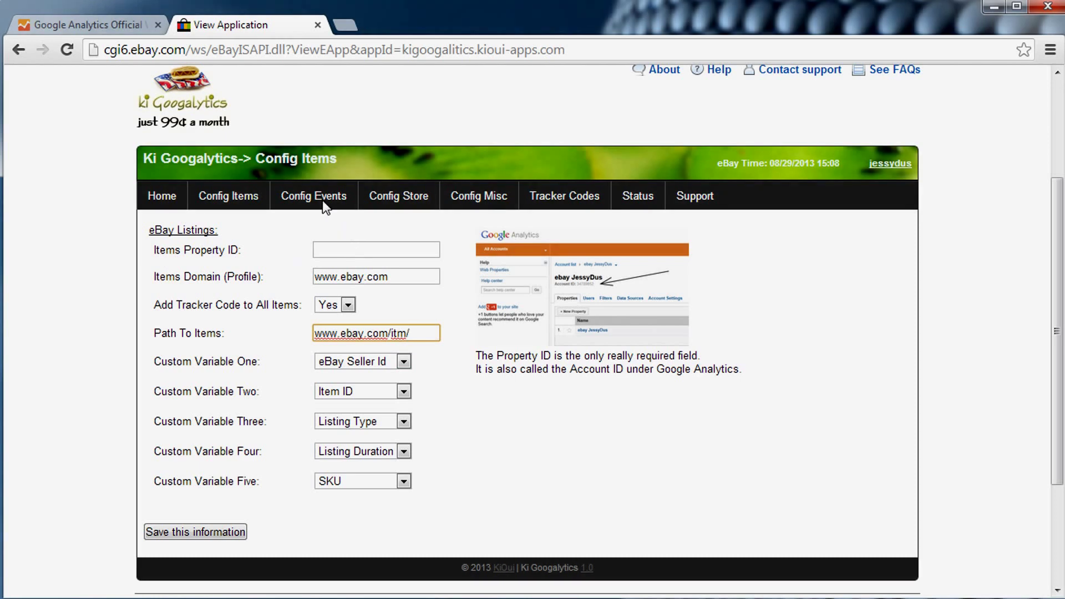
click(92, 29)
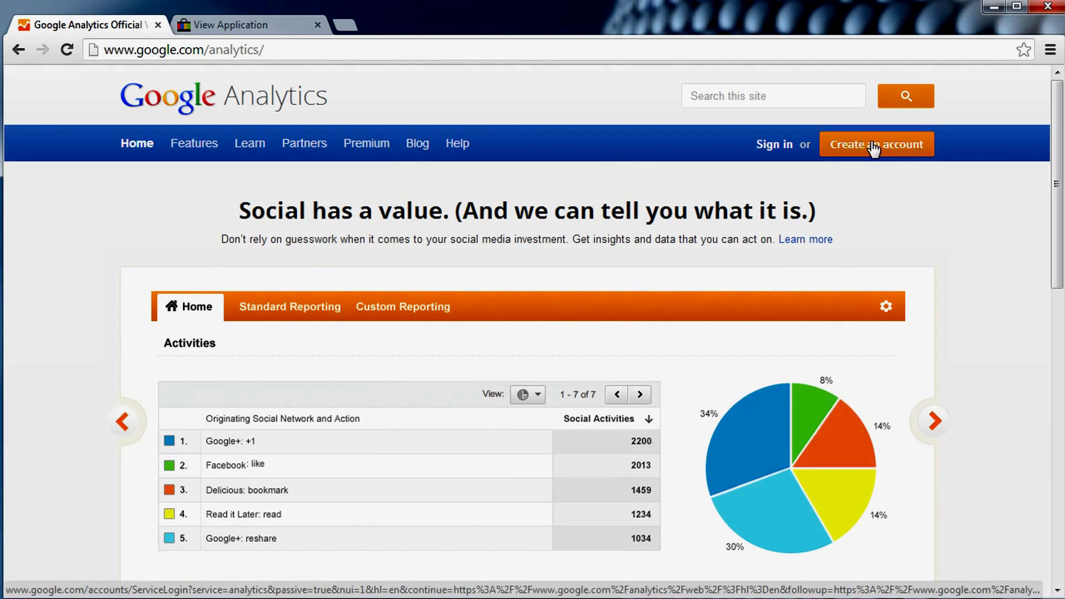
Sign in to Google Analytics and bring up the ebay account list on the Admin page
click(780, 143)
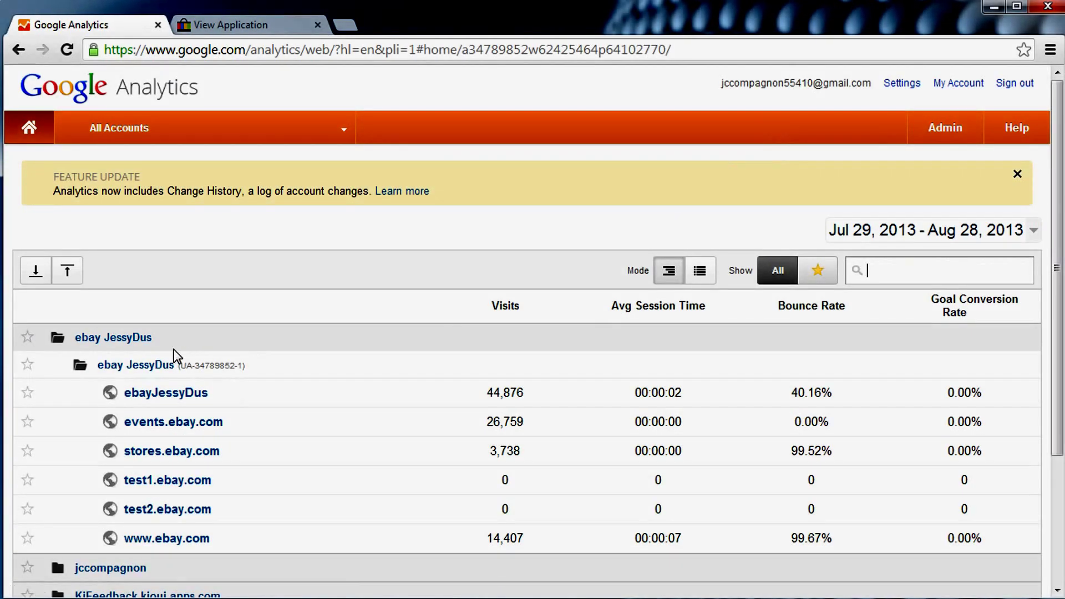
click(61, 340)
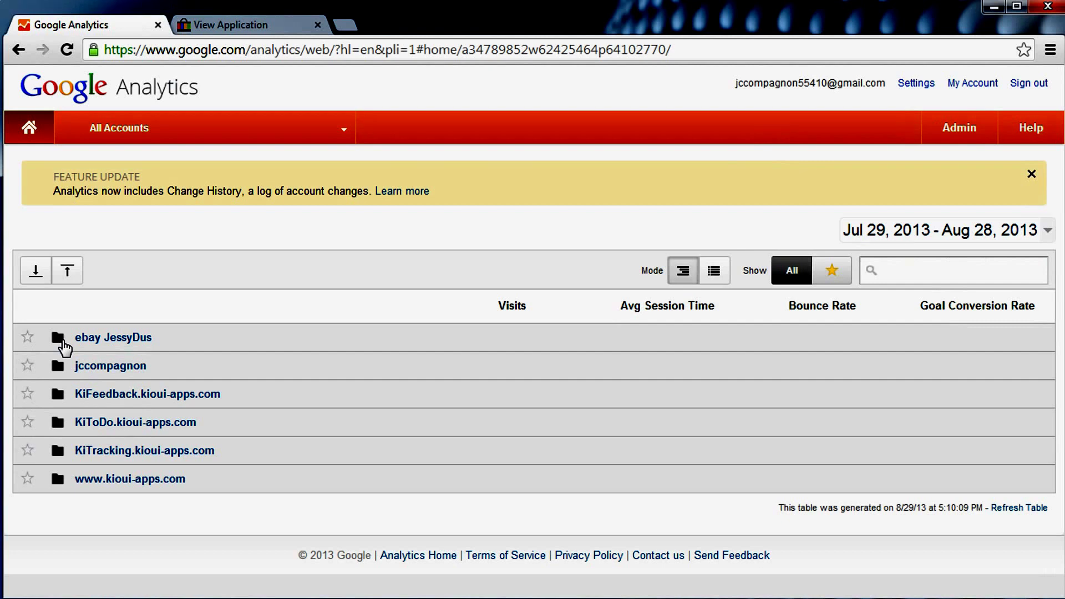
click(965, 134)
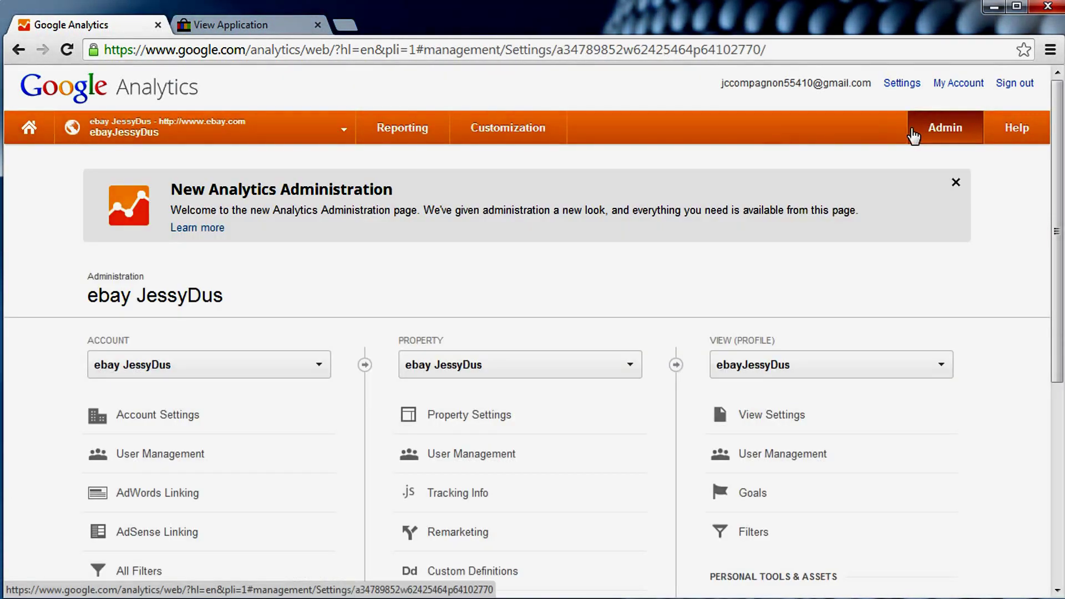
click(286, 371)
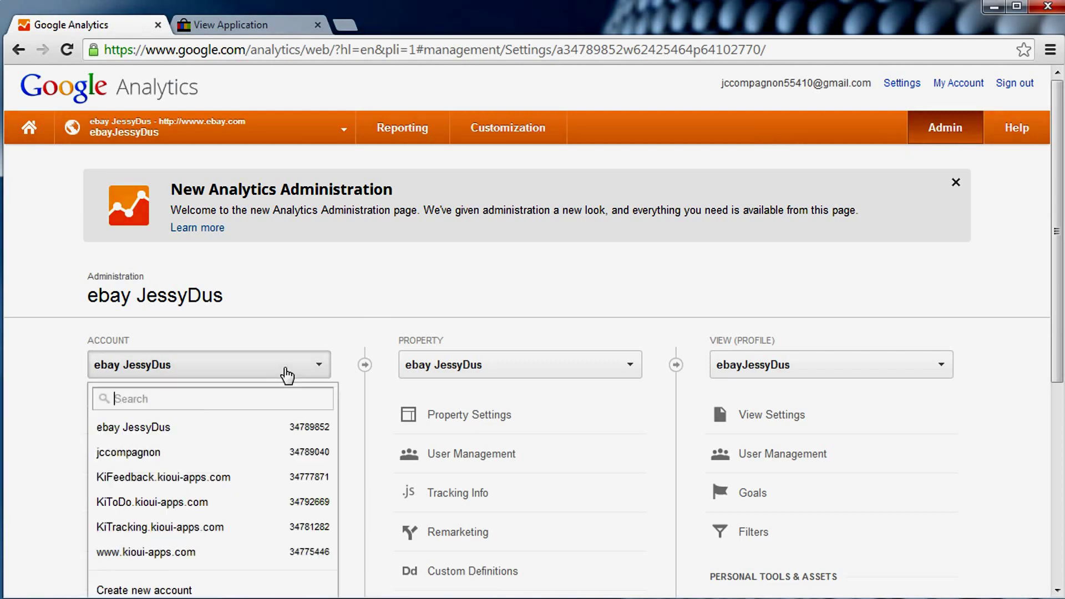
click(166, 592)
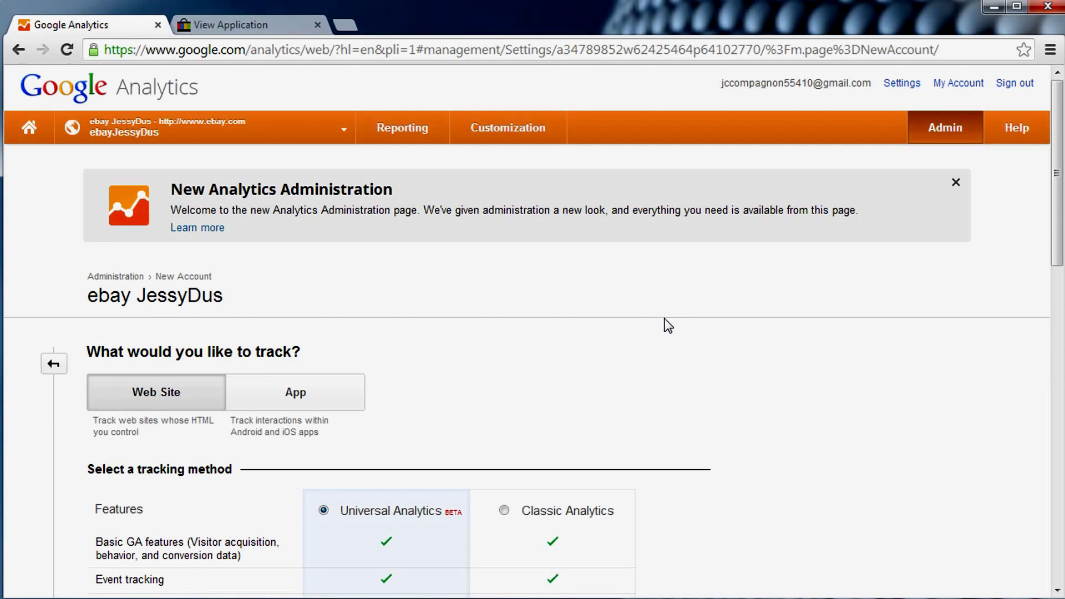
scroll(664, 318, down, 2)
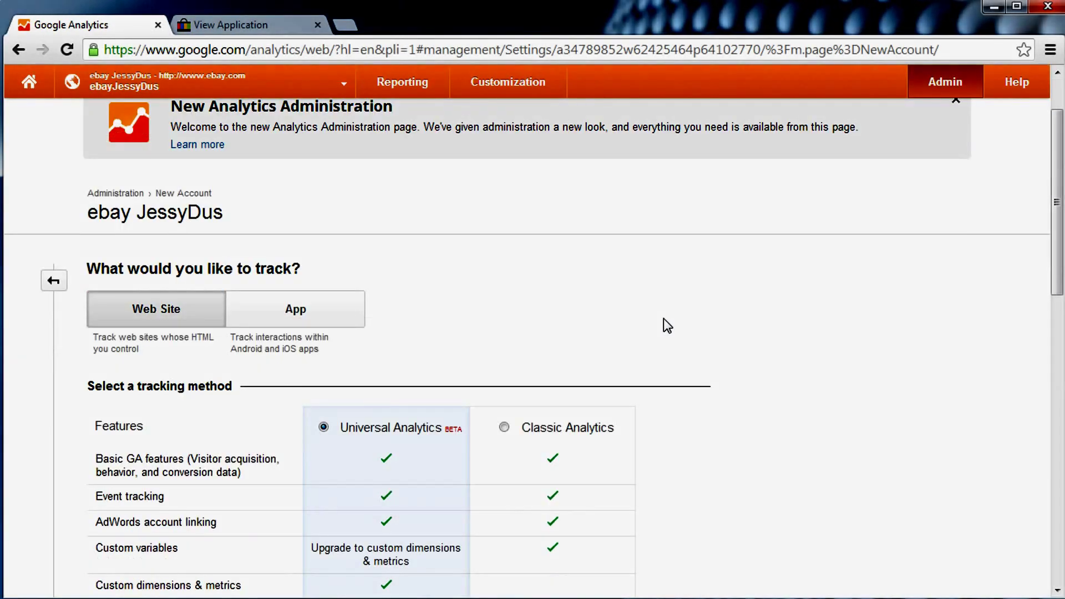
scroll(663, 318, down, 6)
scroll(662, 319, down, 3)
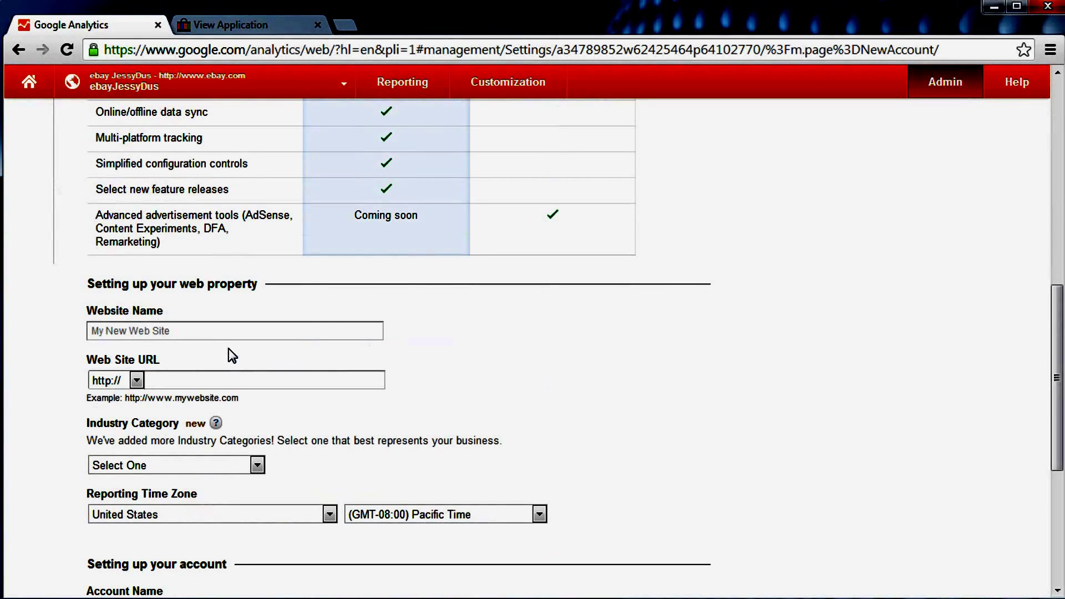
click(146, 333)
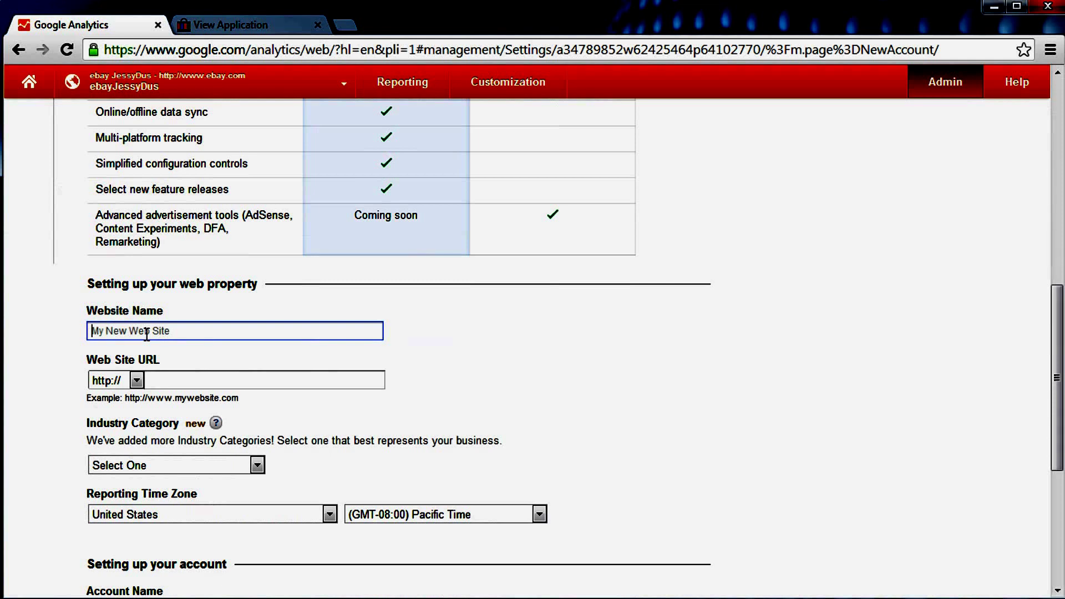
text(www.ebay.com)
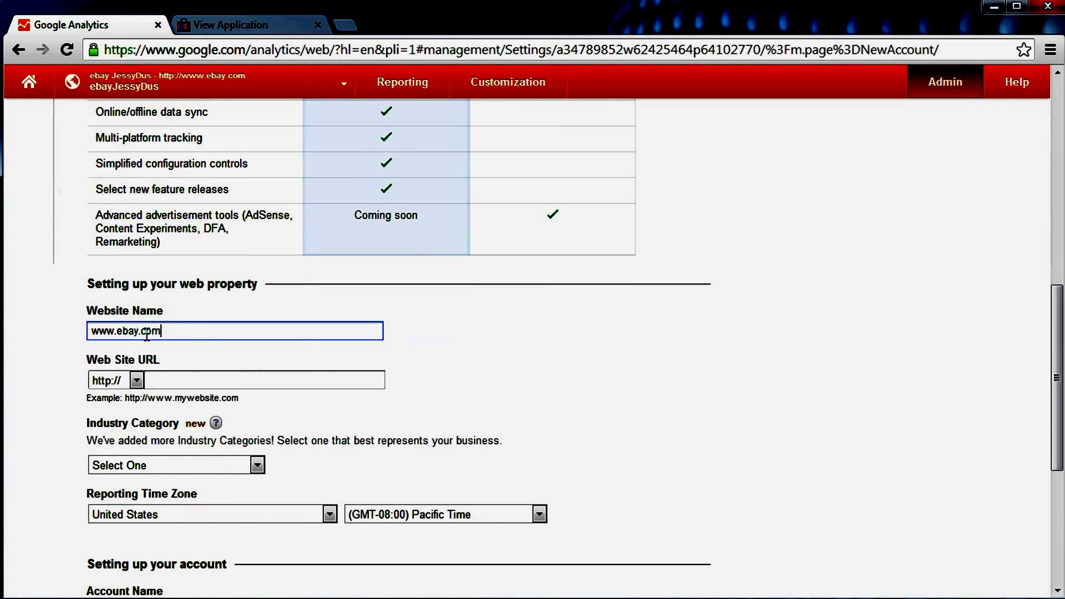
click(172, 379)
text(www.ebay.com)
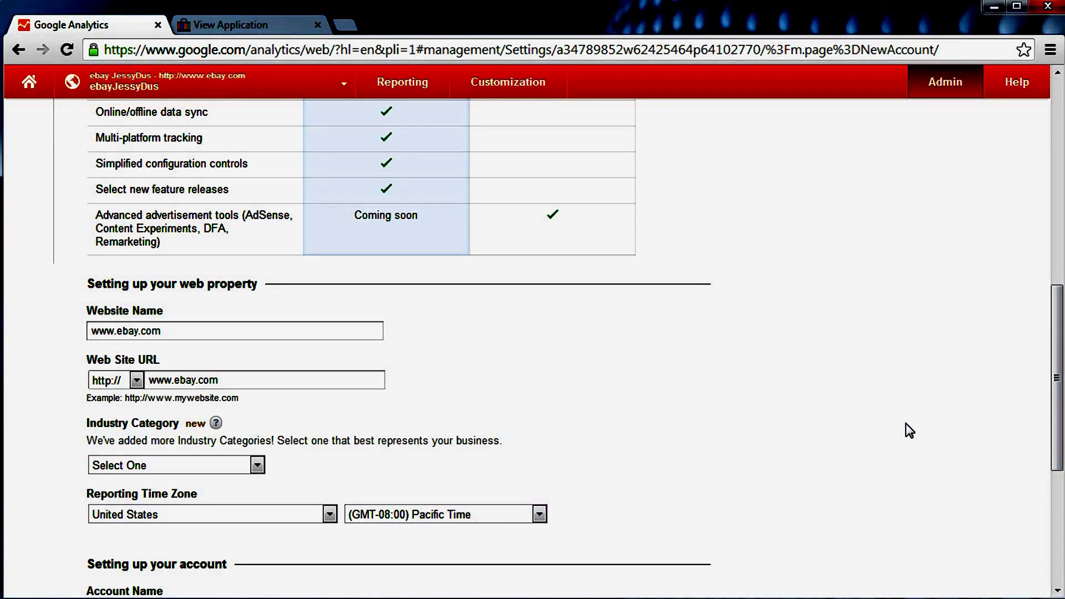
scroll(897, 432, down, 3)
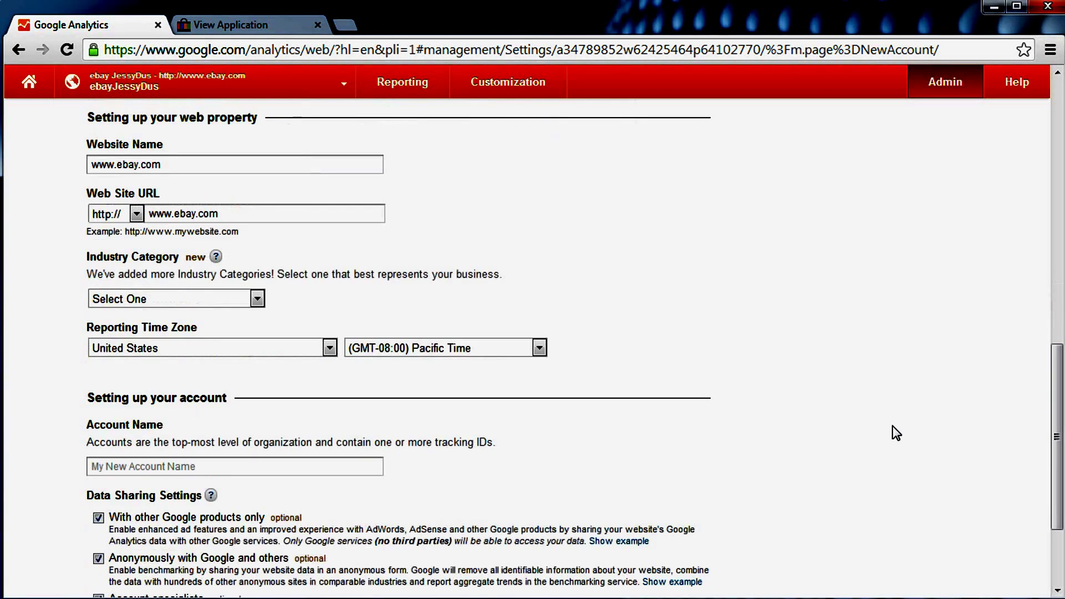
Name the new account 'ebay tracking video'
click(134, 468)
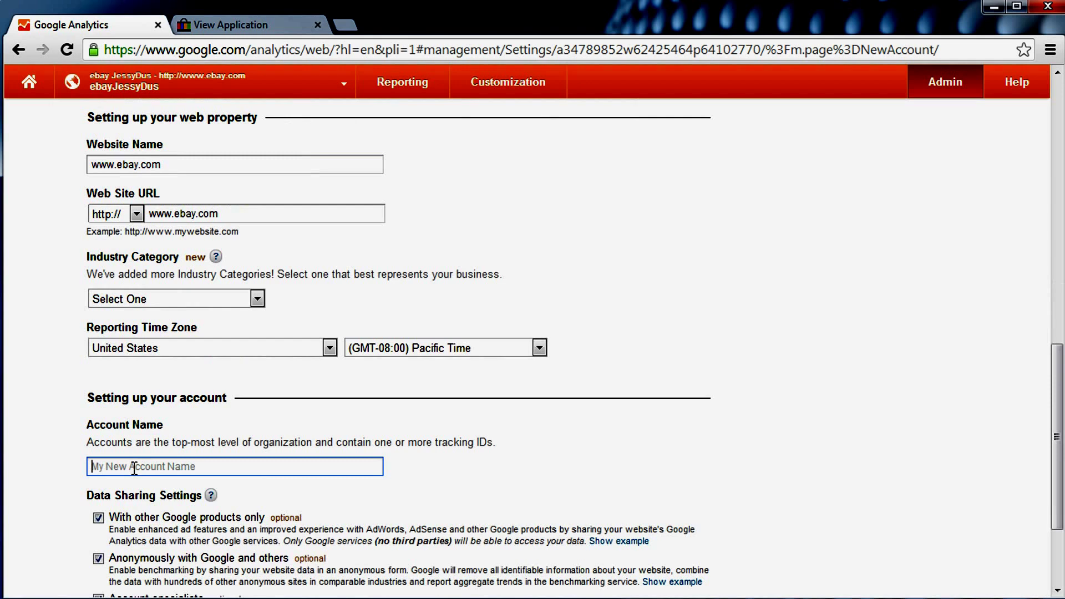
text(please )
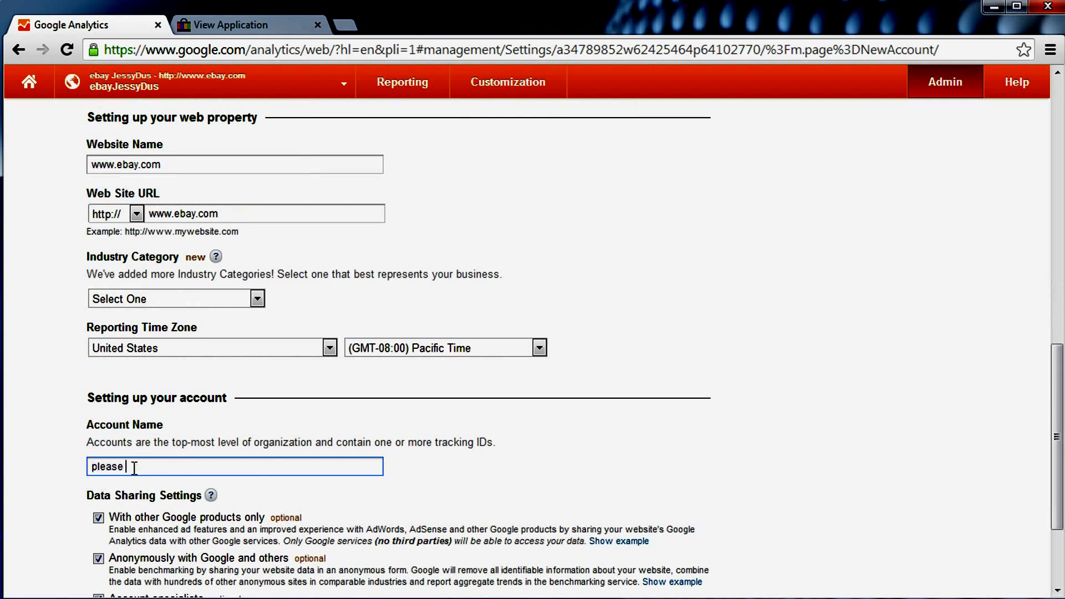
text(see)
key(ctrl+a)
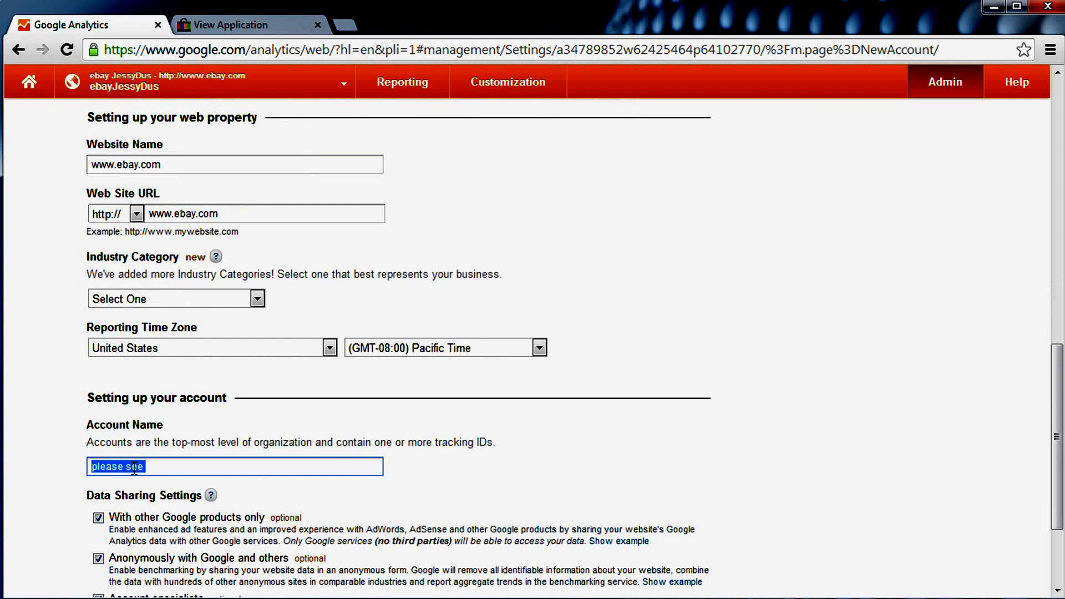
text(ebay tra)
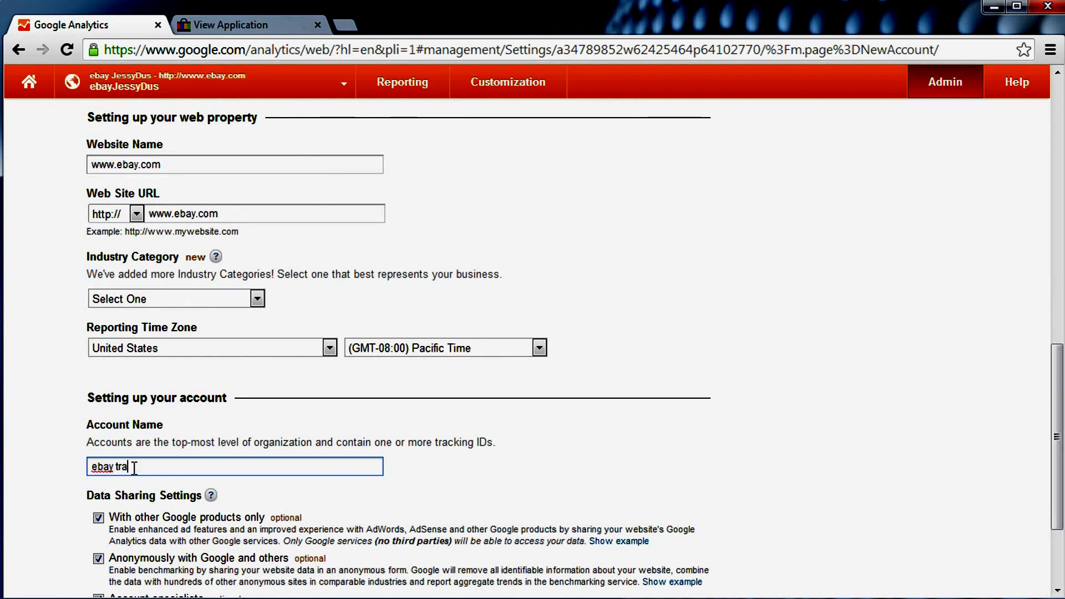
text(cking video)
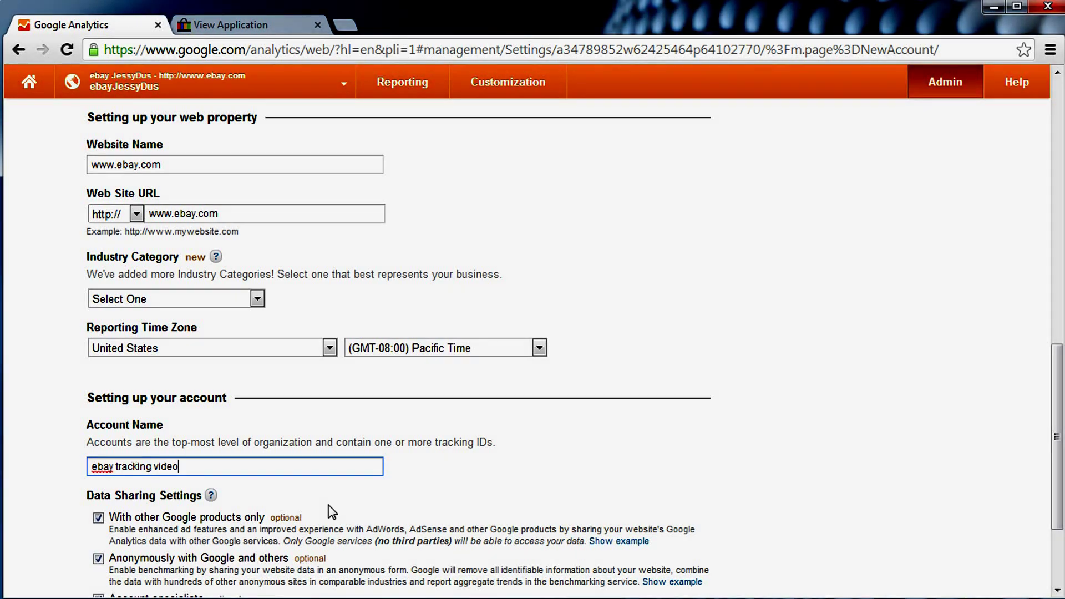
click(604, 456)
scroll(604, 456, down, 3)
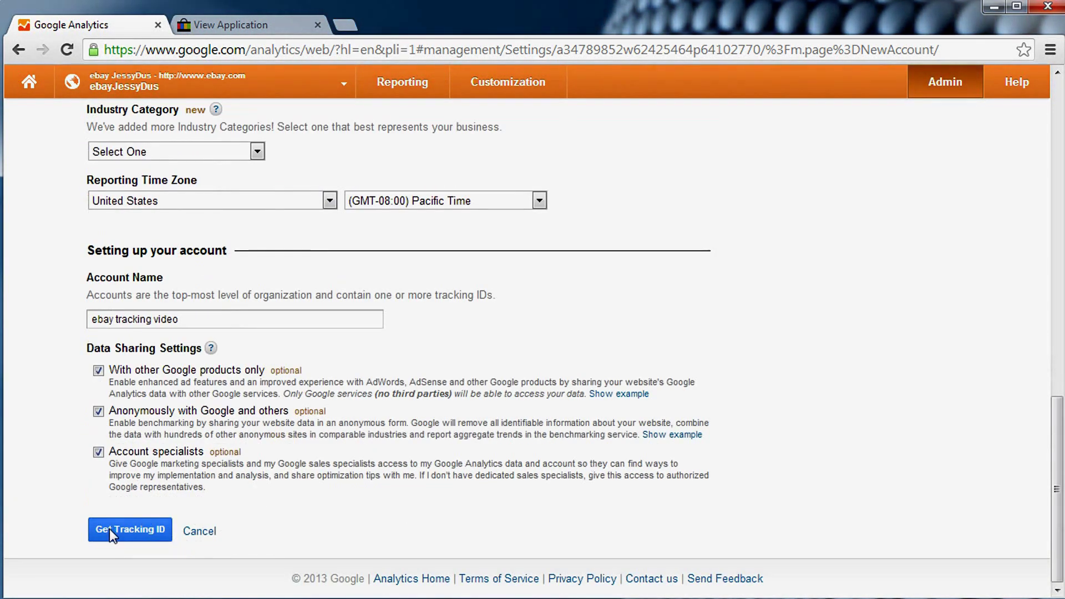
Get a tracking ID, accept the terms of service, and copy the ID
click(148, 531)
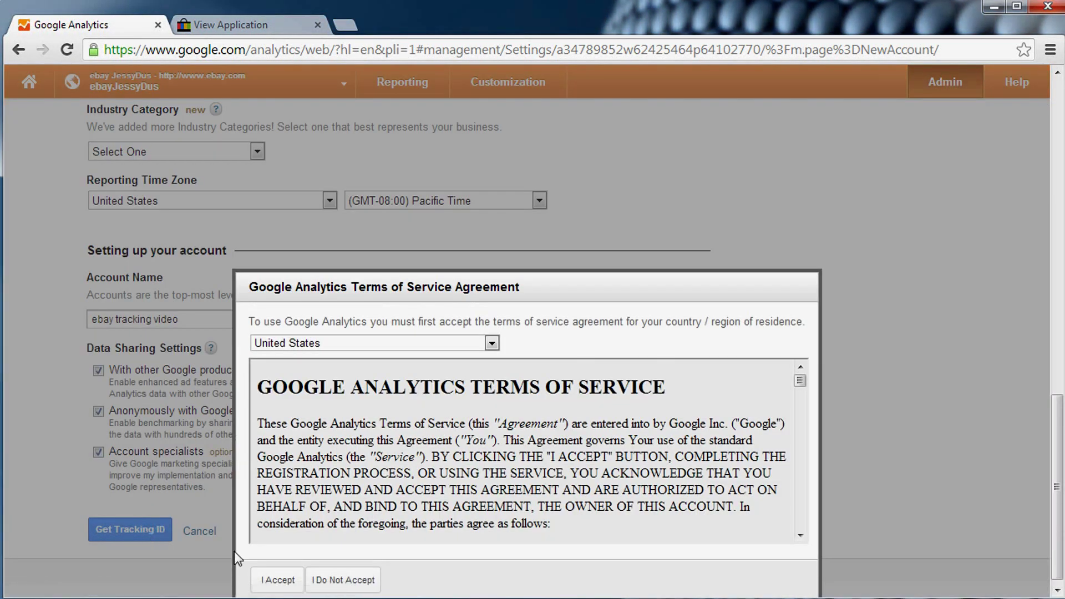
click(278, 582)
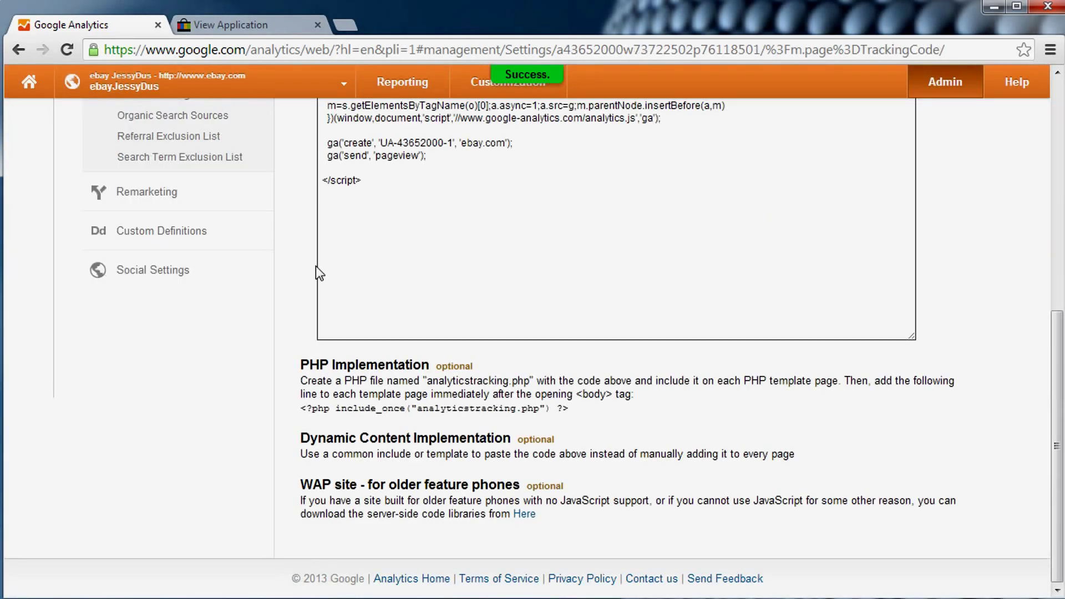
scroll(393, 379, up, 2)
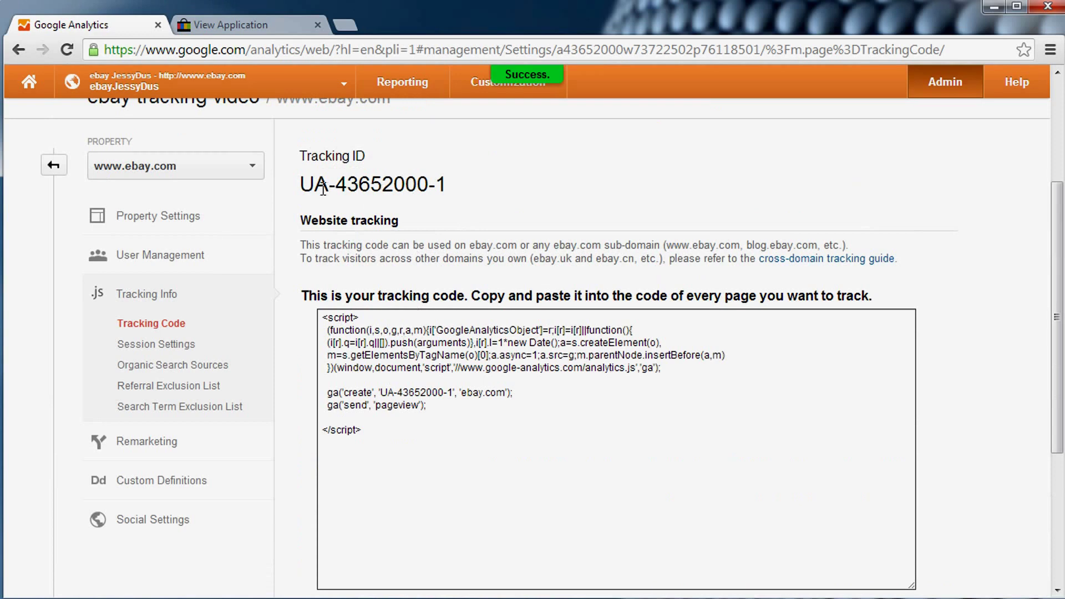
drag(302, 184, 447, 184)
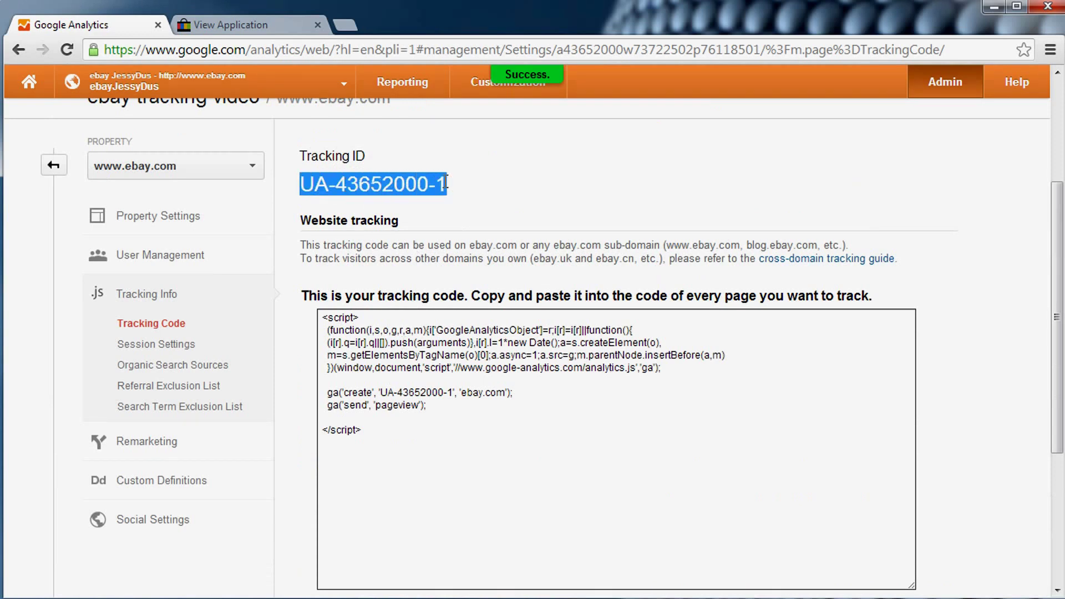
right_click(409, 182)
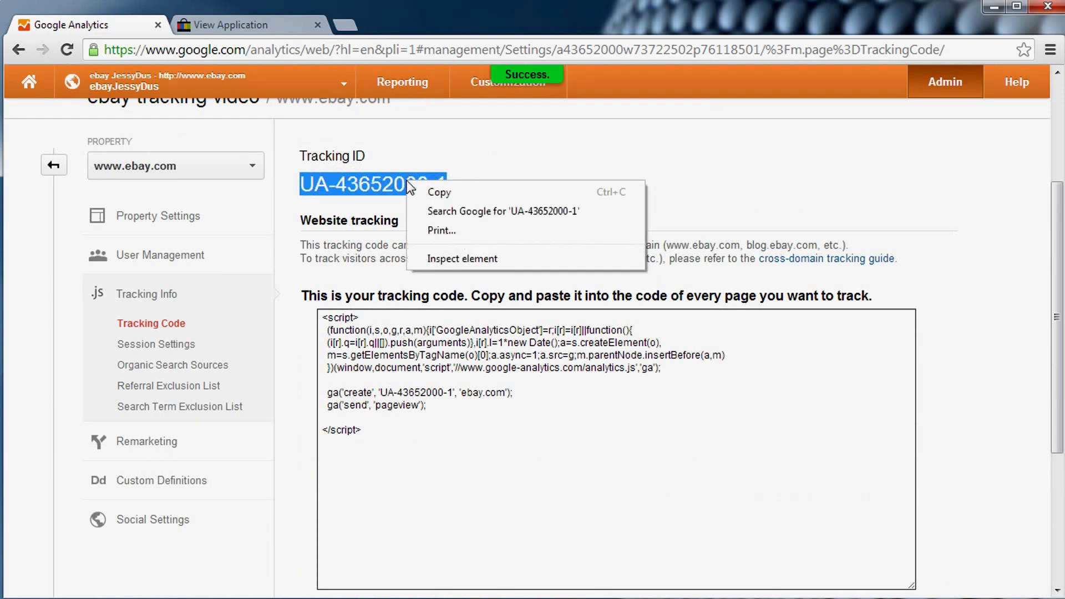
click(444, 192)
click(257, 28)
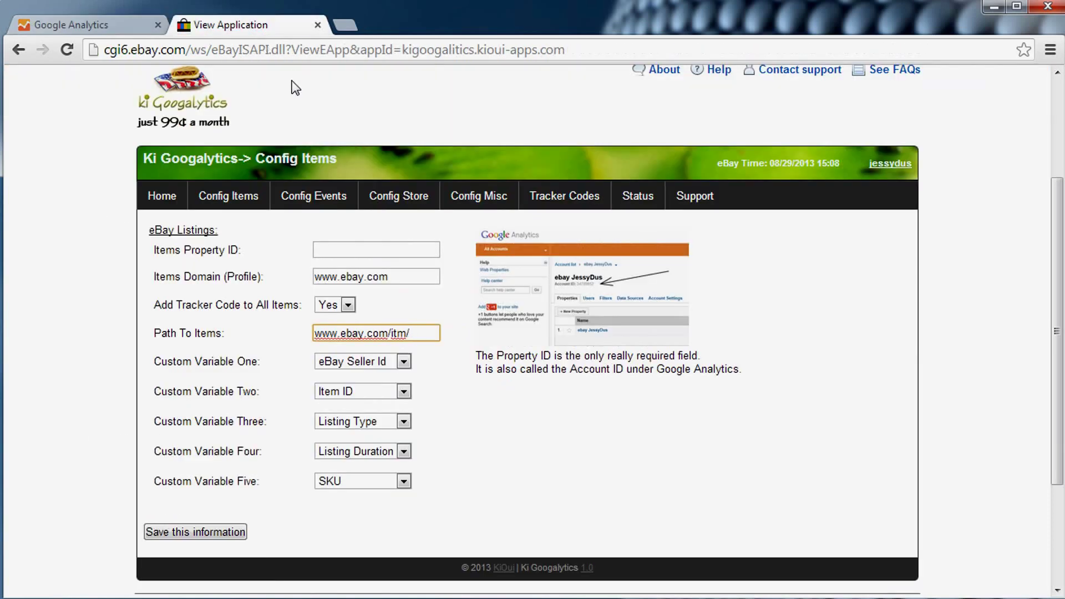
Paste the copied tracking ID into Items Property ID and save the item settings
click(340, 252)
key(ctrl+v)
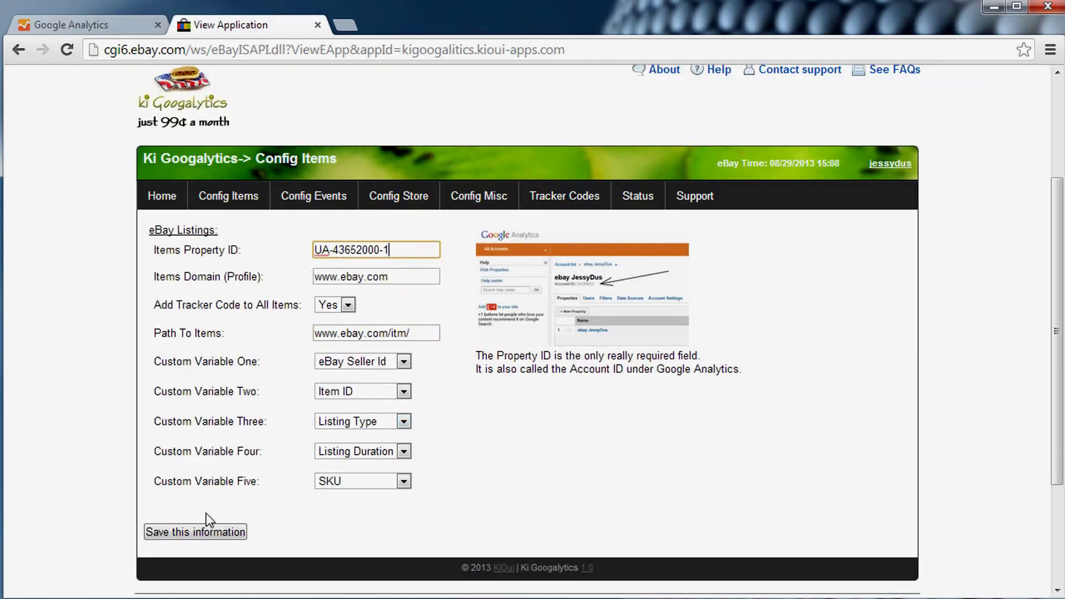
click(207, 532)
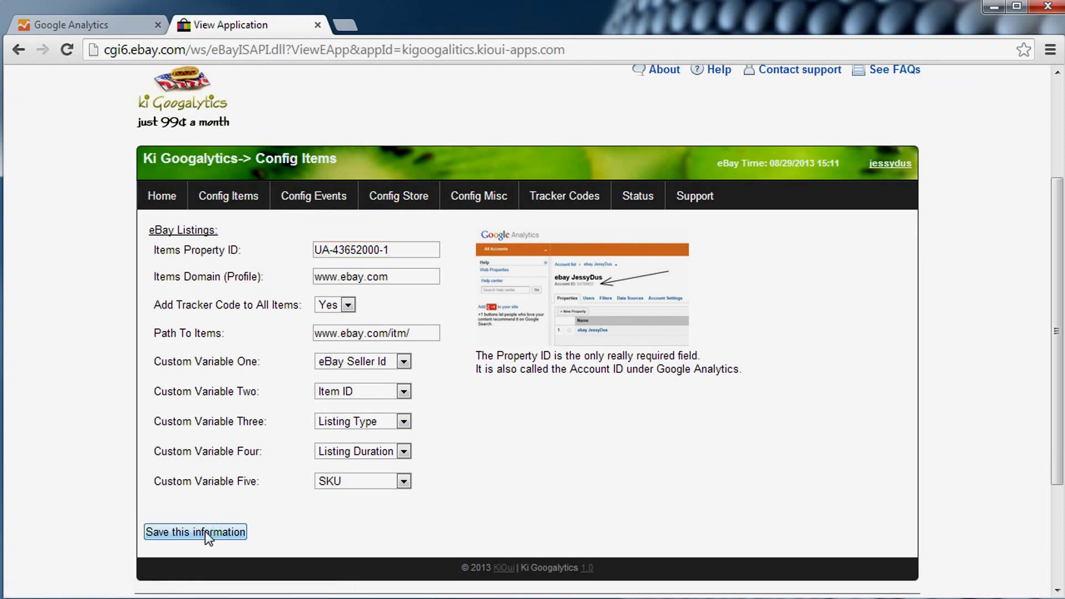
click(161, 307)
drag(162, 302, 296, 300)
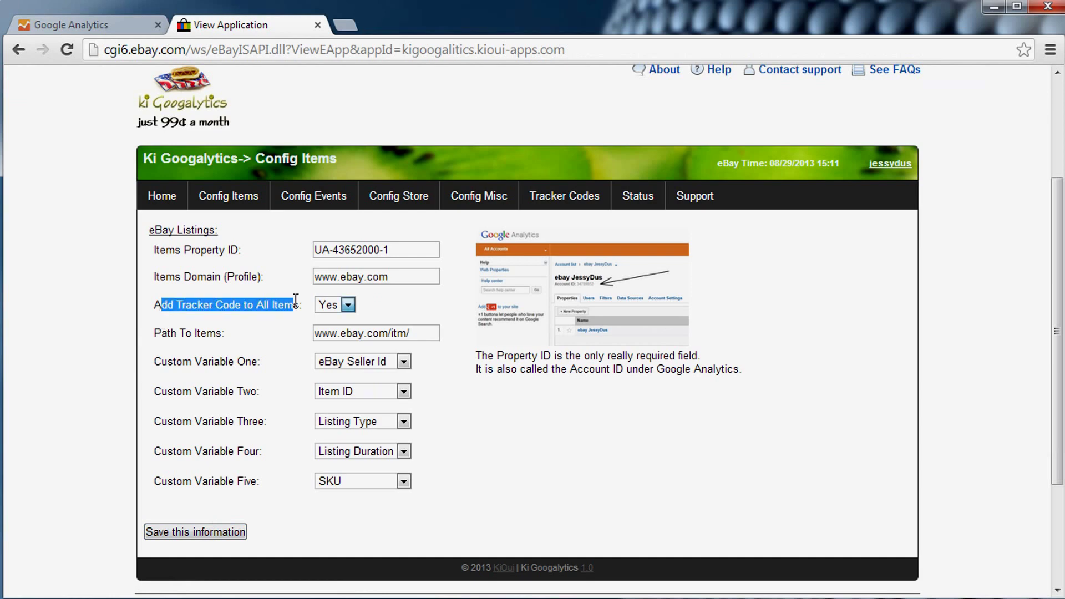
click(295, 300)
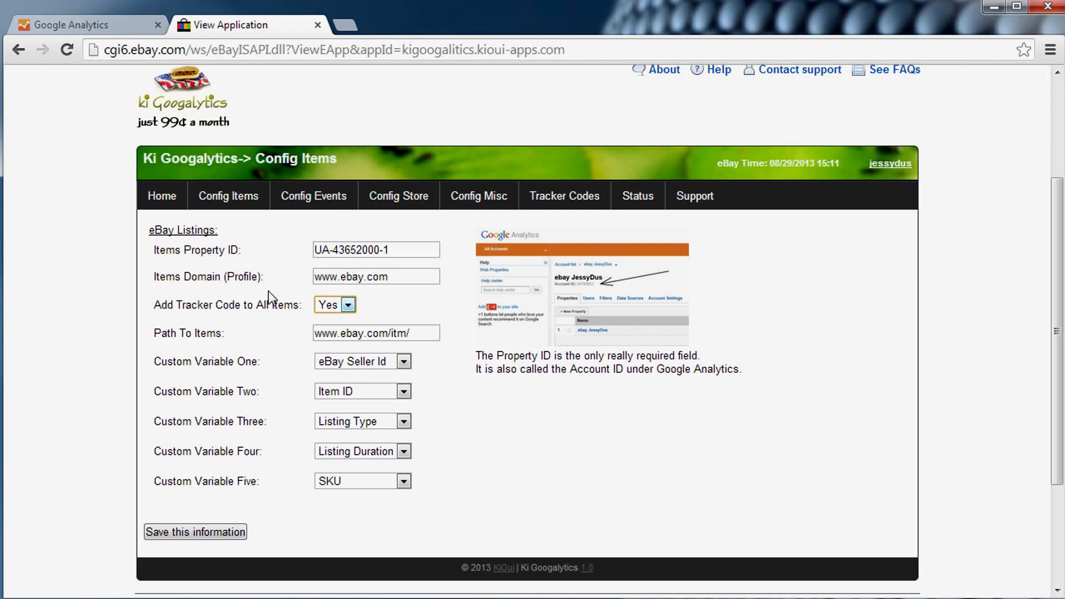
click(120, 31)
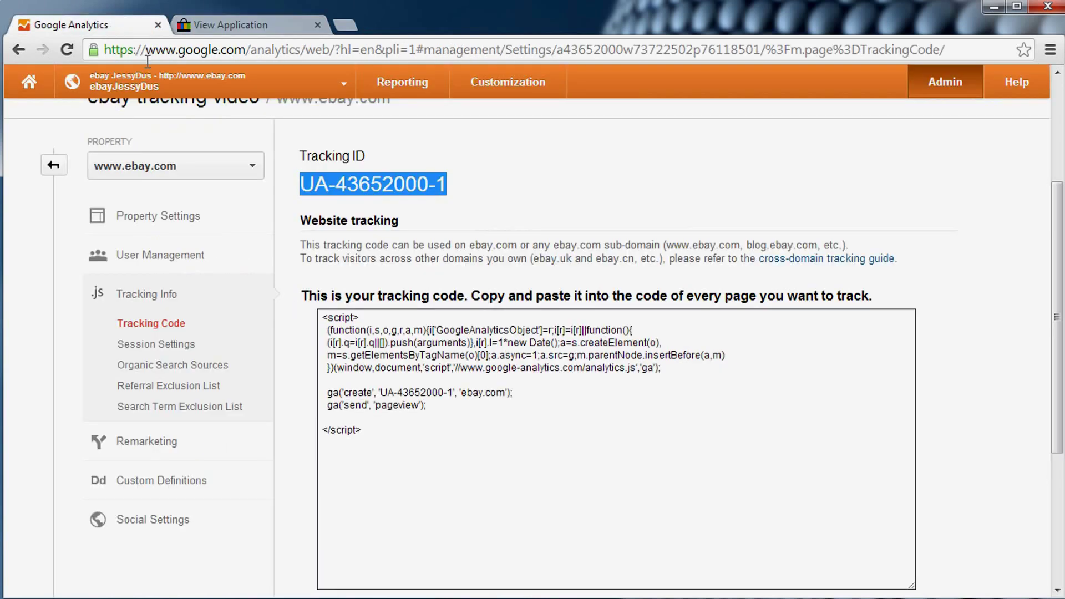
Delete the ebay.com domain from the Referral Exclusion List
click(598, 234)
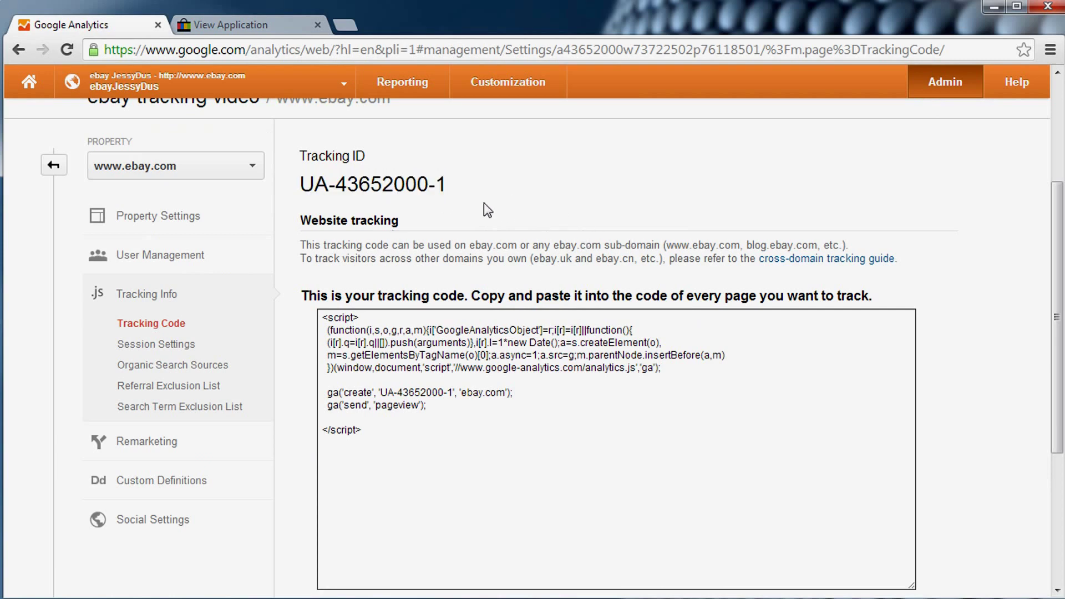
scroll(441, 183, down, 5)
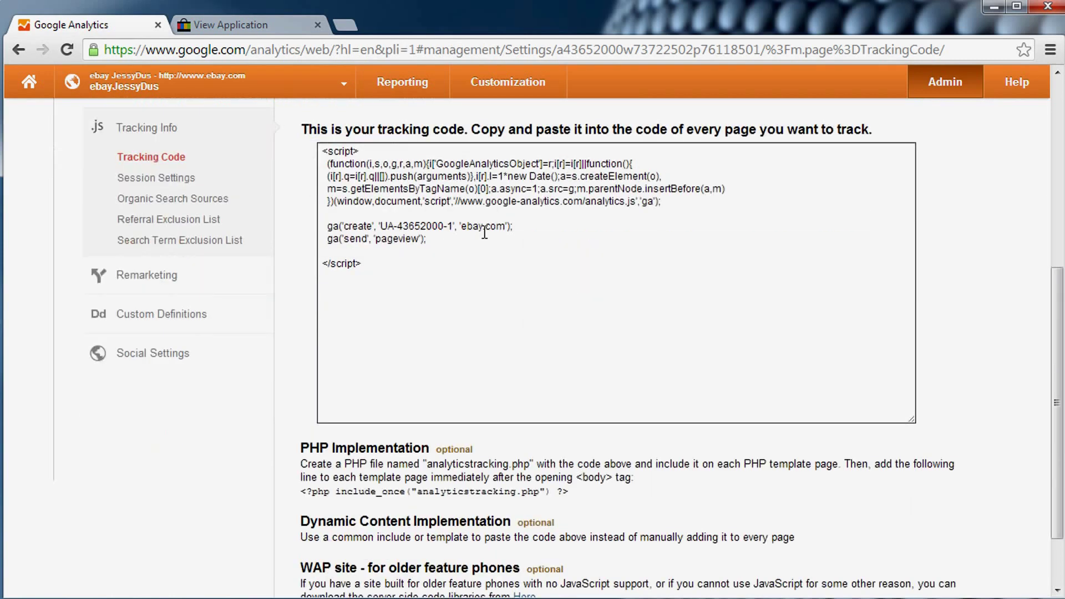
scroll(436, 408, up, 3)
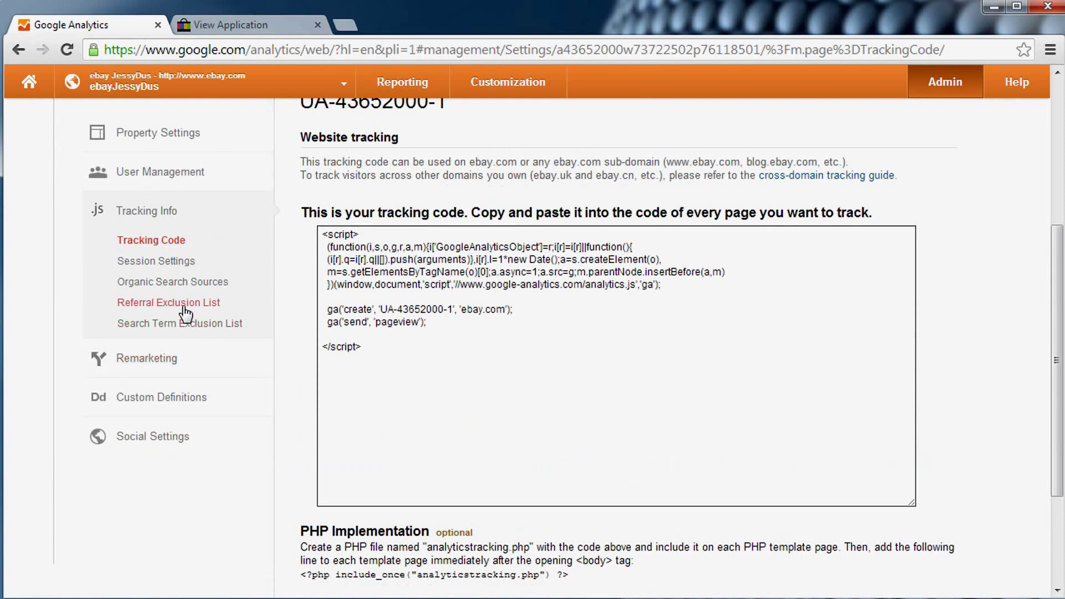
click(154, 306)
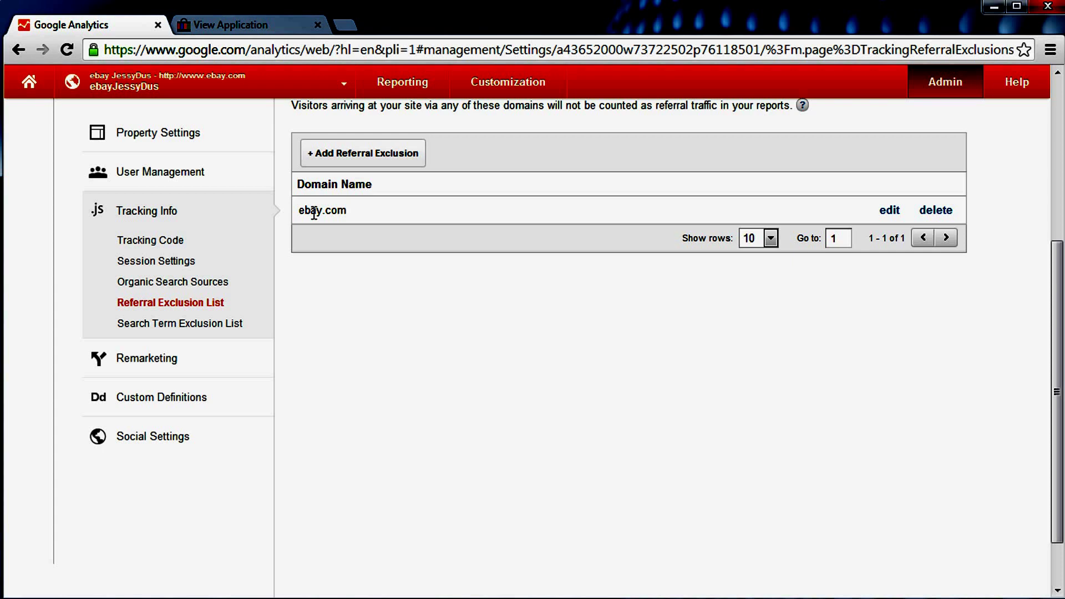
click(944, 214)
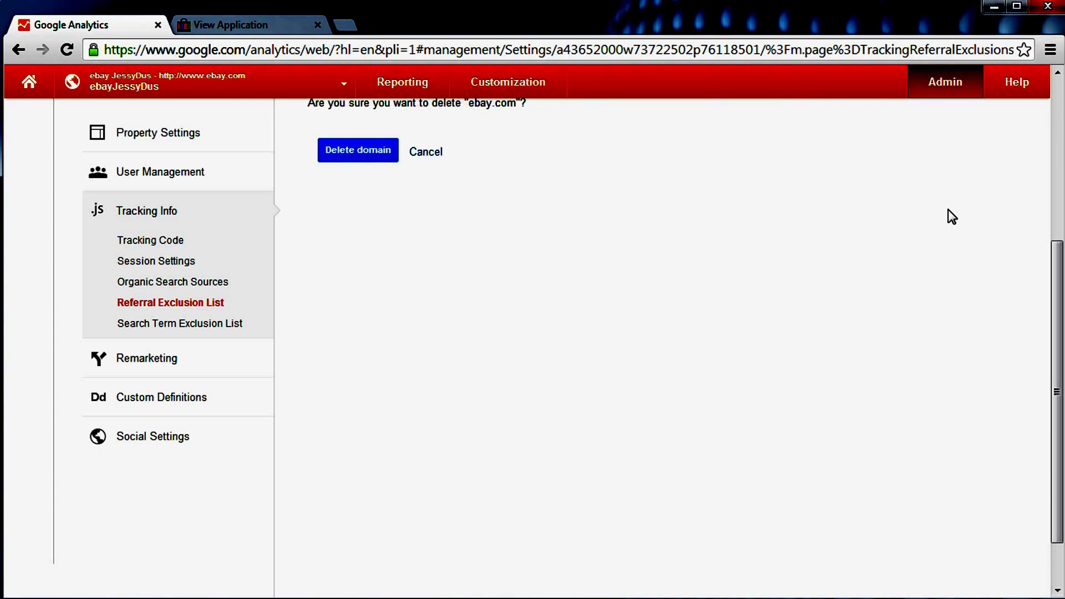
click(352, 156)
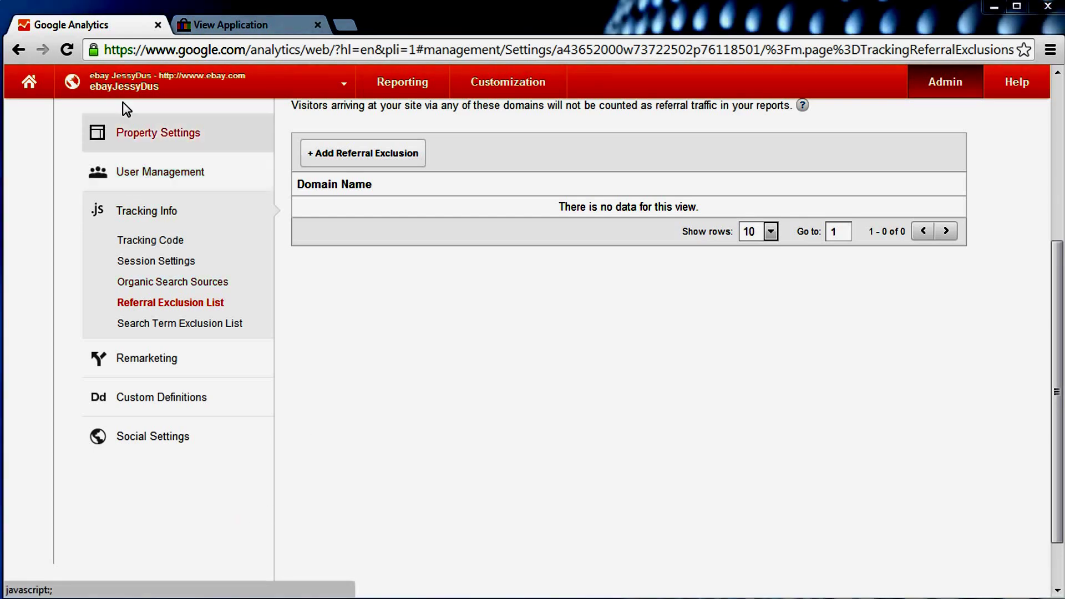
Reload and select the All Web Site Data view under ebay tracking video
click(69, 50)
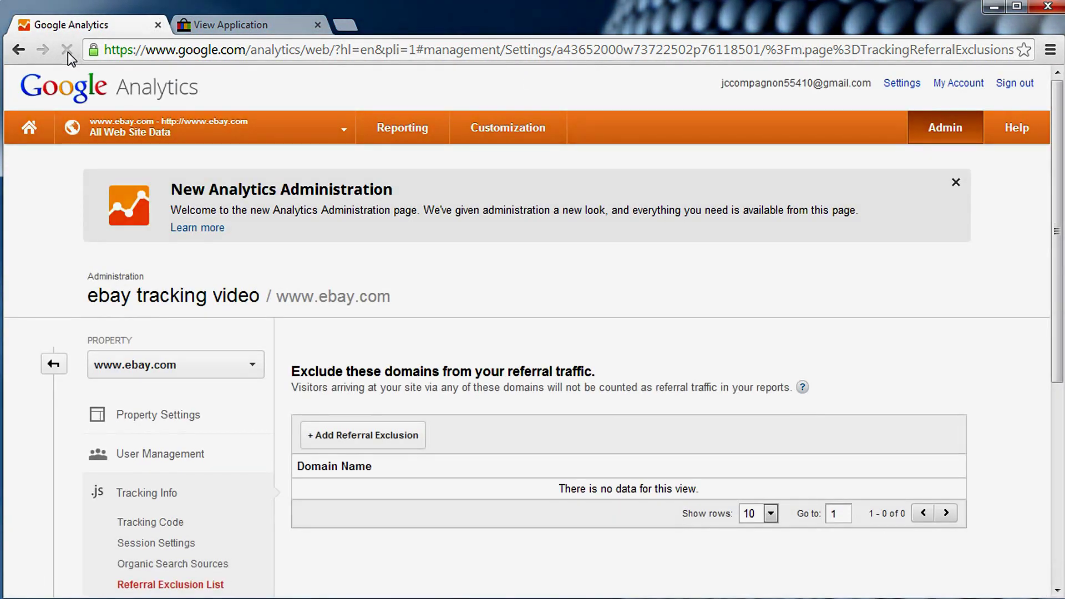
click(343, 131)
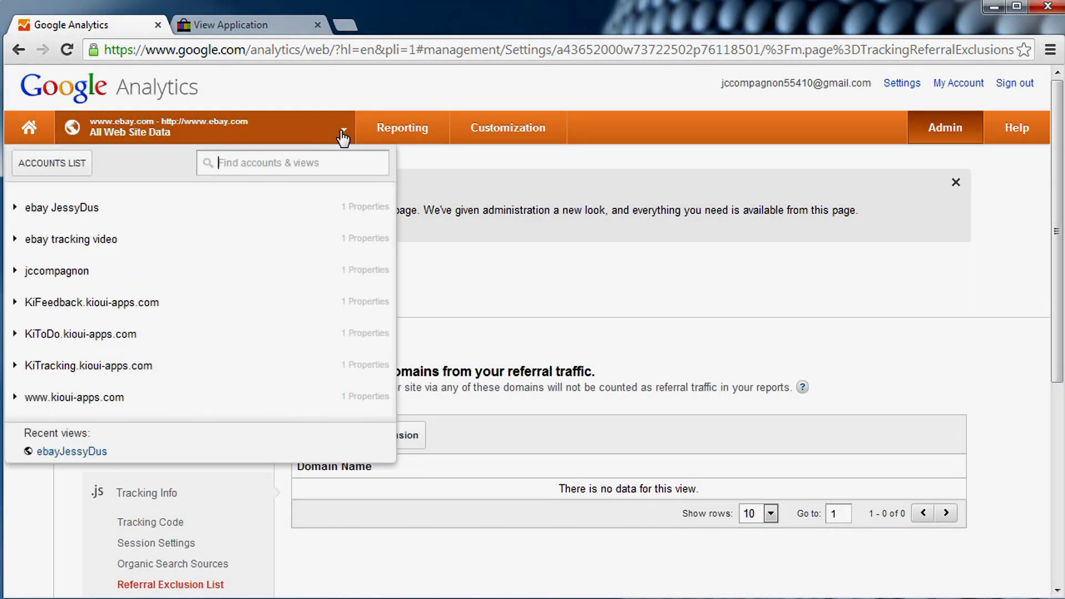
click(79, 239)
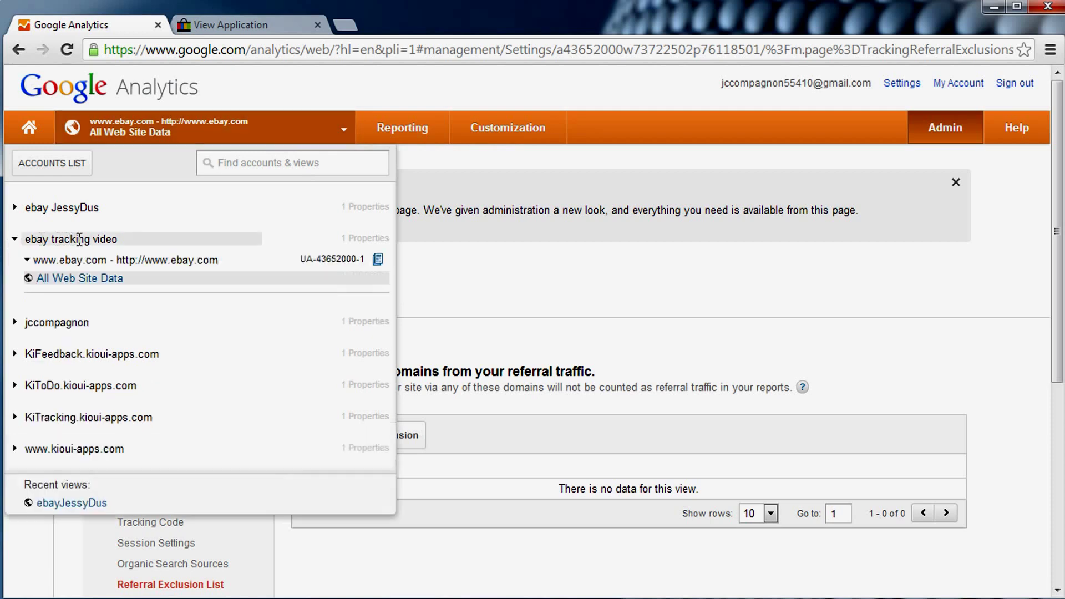
click(75, 280)
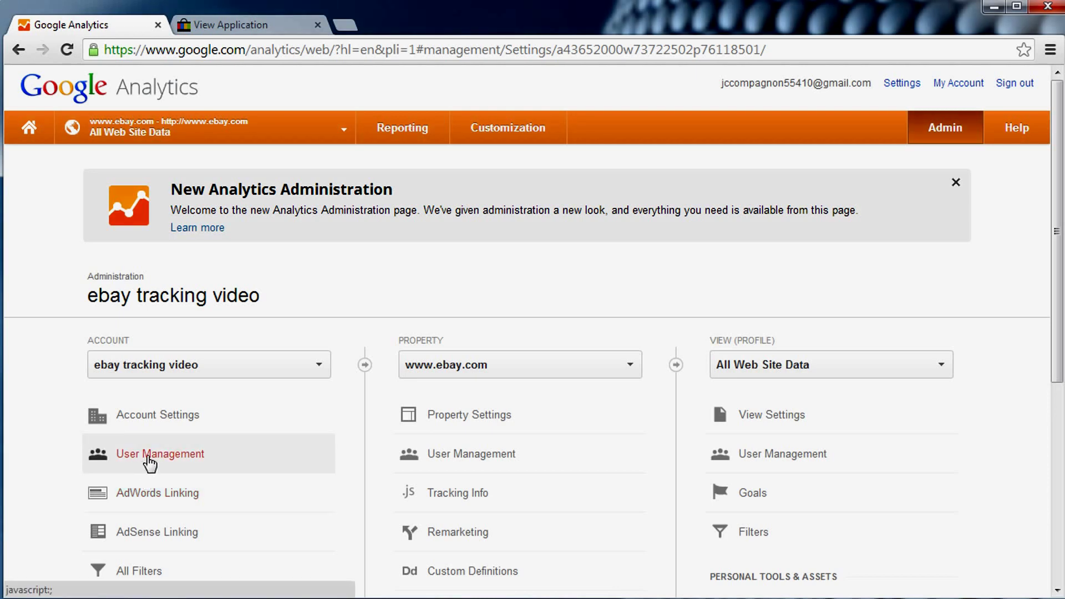
Open reports for the All Web Site Data view
click(400, 140)
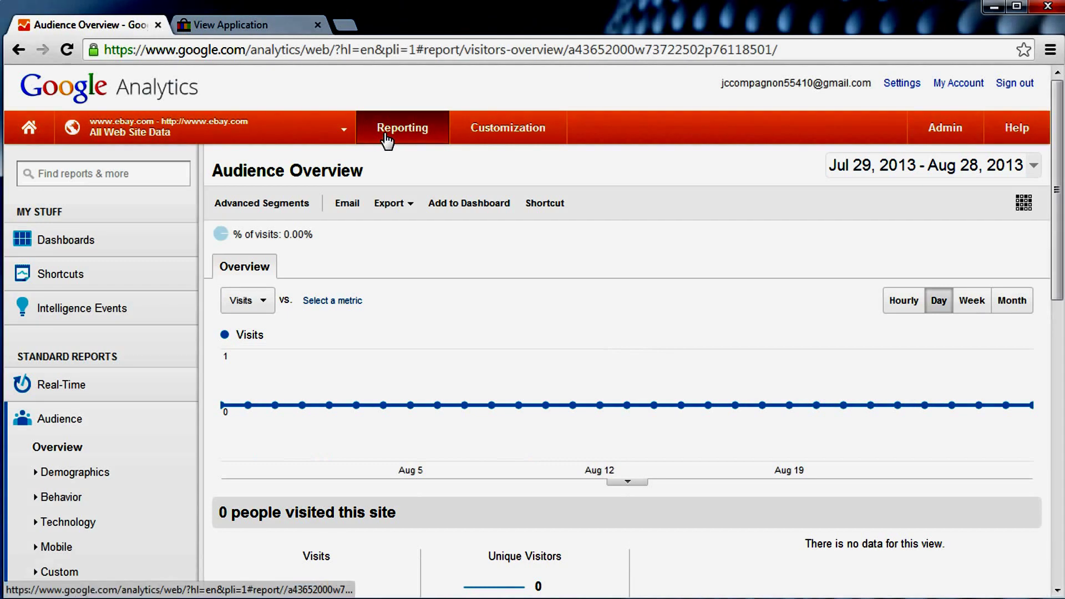
click(134, 133)
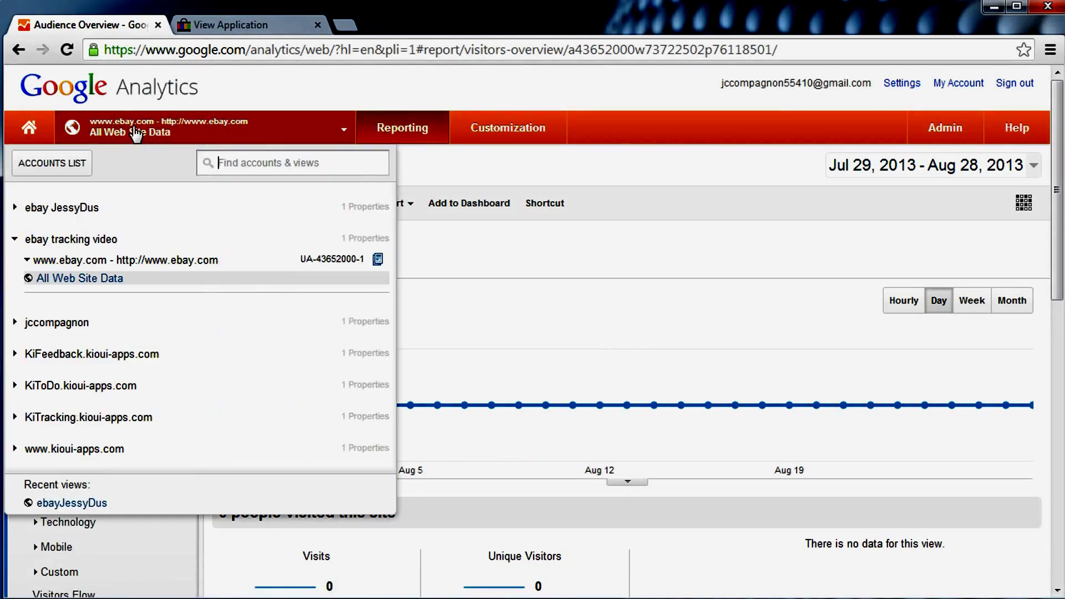
click(67, 279)
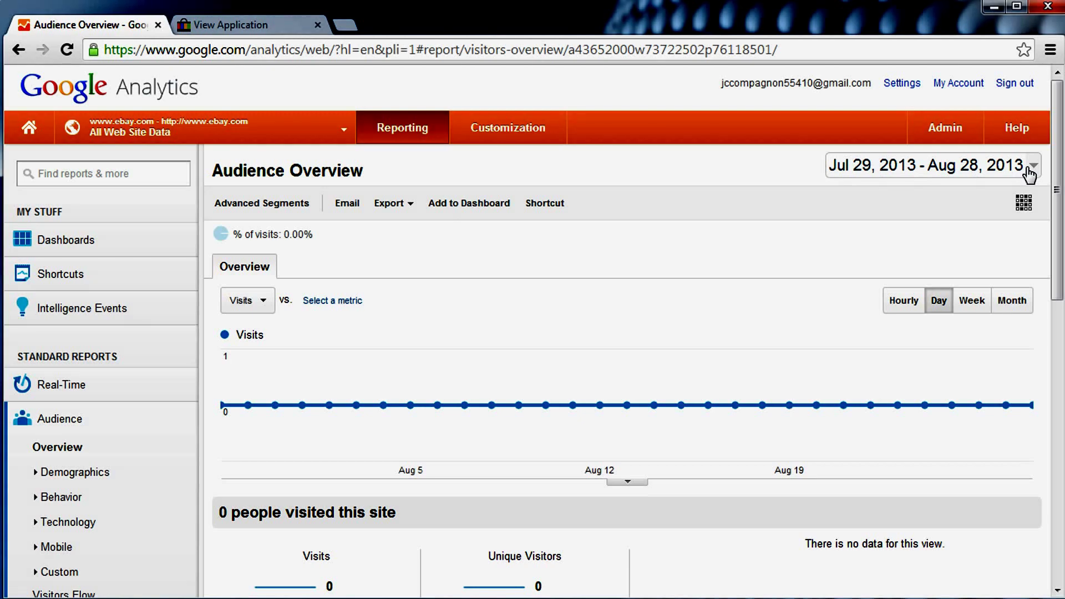
Set the report date range to Aug 26 – Aug 29, 2013
click(1030, 166)
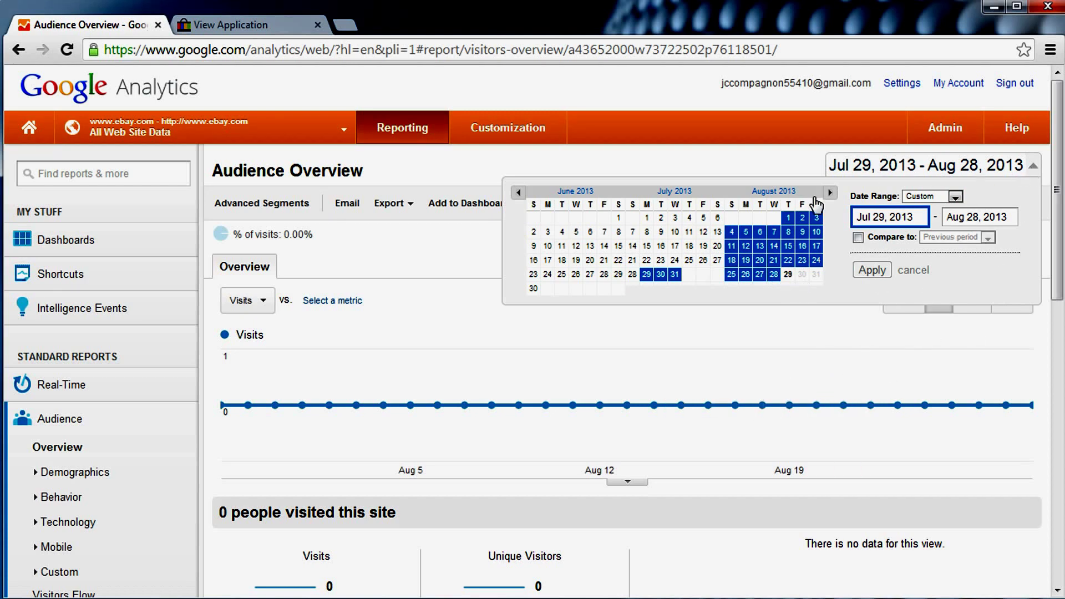
click(789, 275)
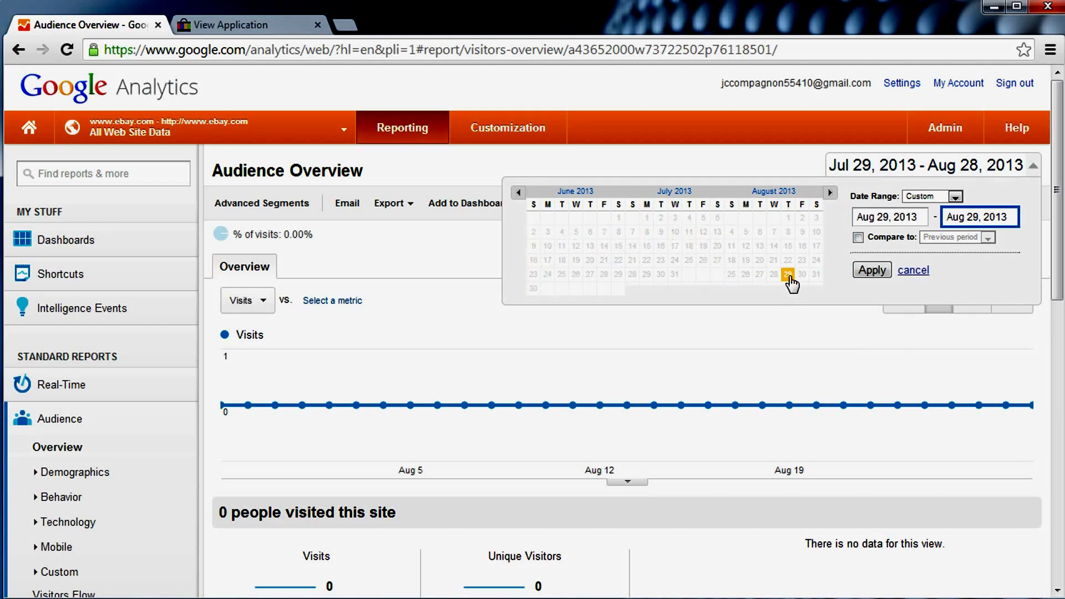
click(888, 219)
click(745, 275)
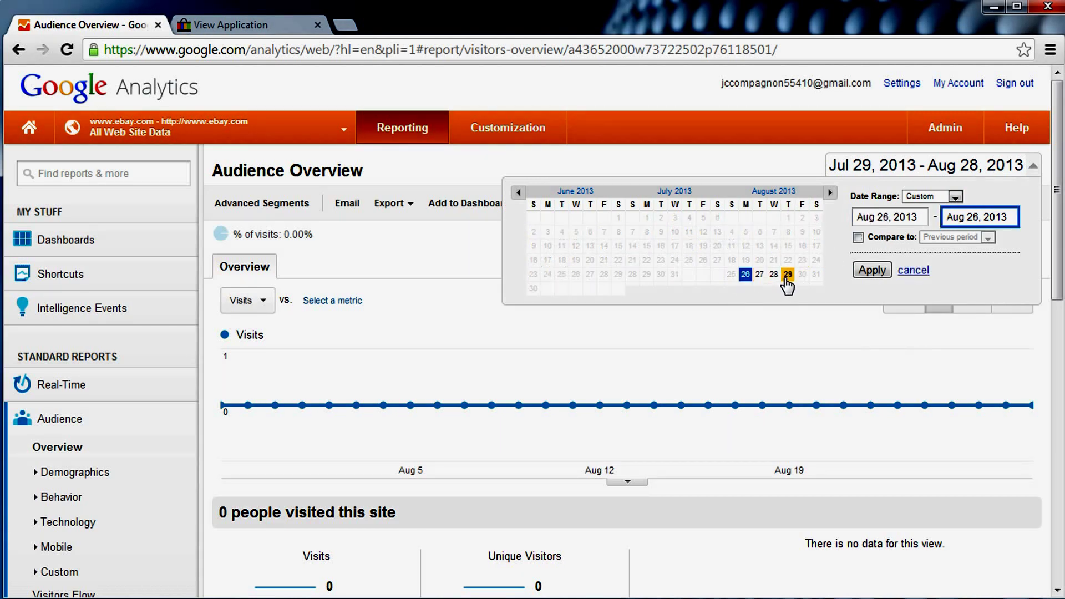
click(789, 281)
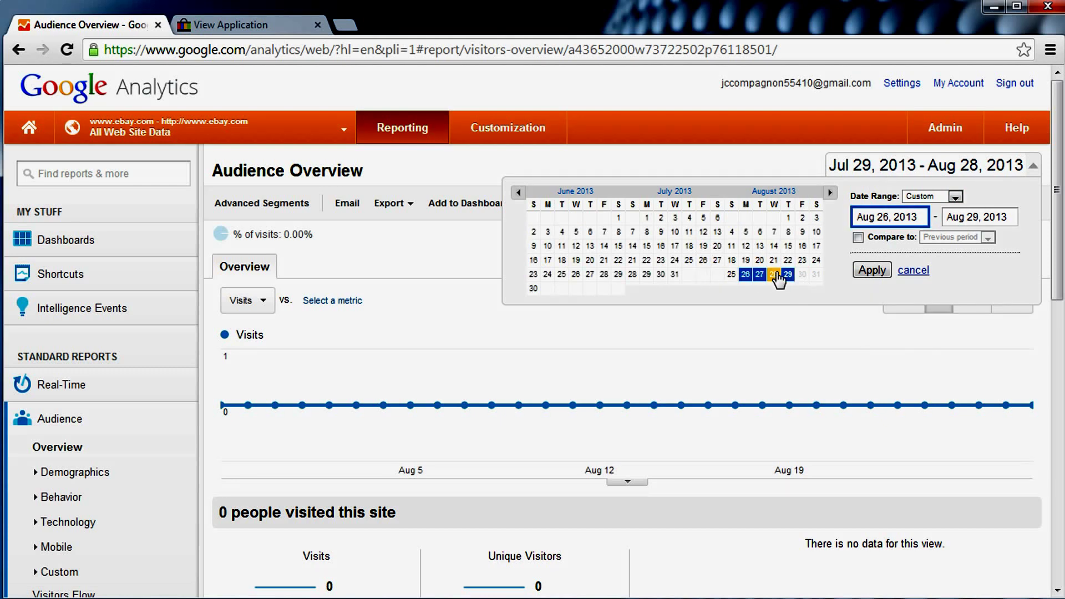
click(872, 270)
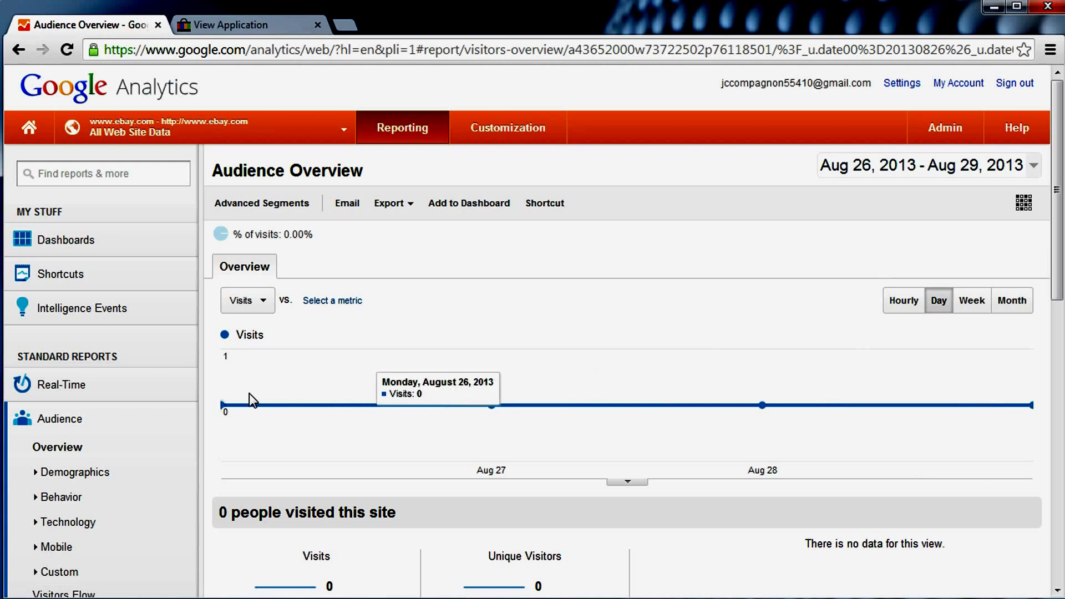
click(56, 393)
Open the Real-Time Overview and review the one active visitor on an eBay item page
click(47, 423)
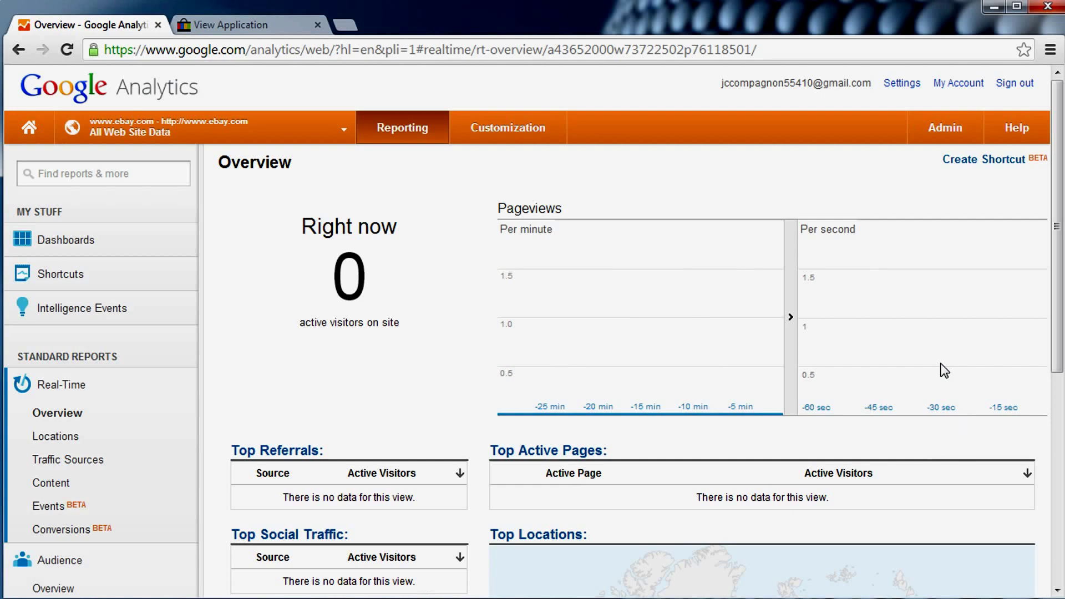
scroll(937, 443, down, 6)
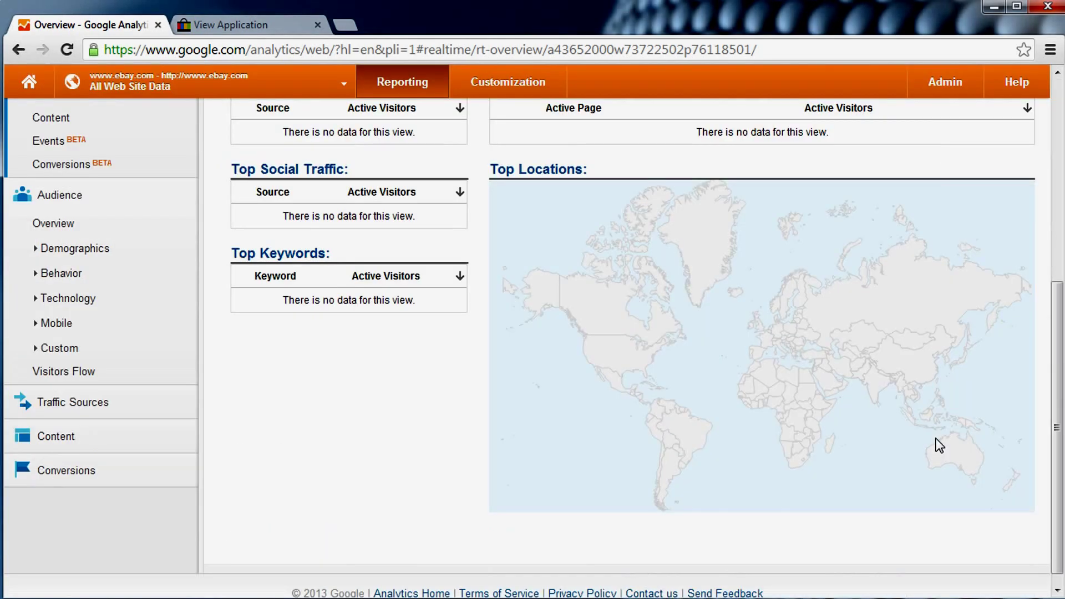
scroll(939, 445, up, 6)
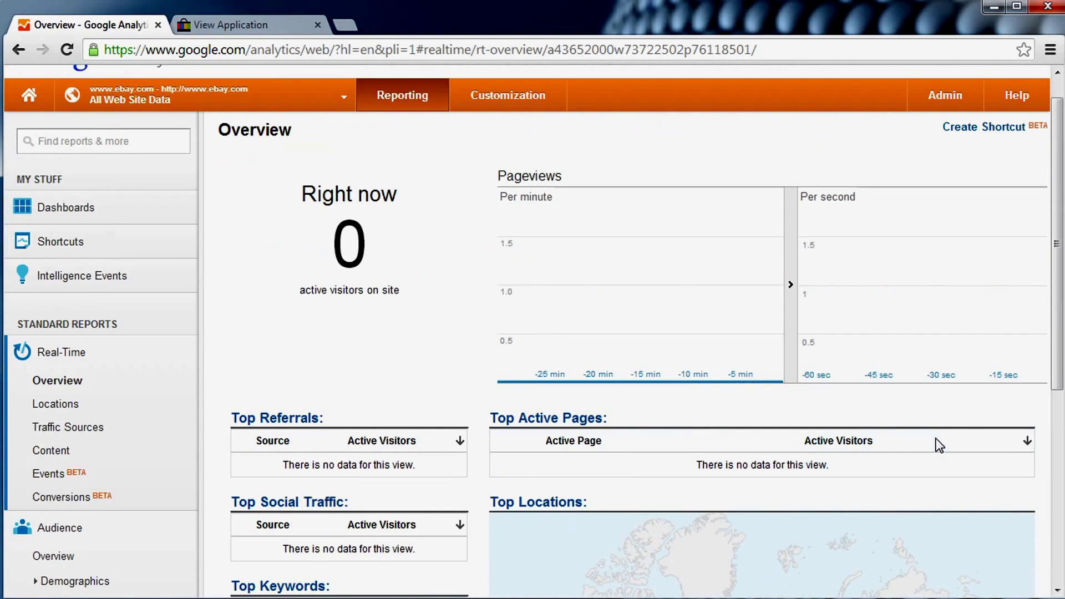
scroll(940, 445, up, 1)
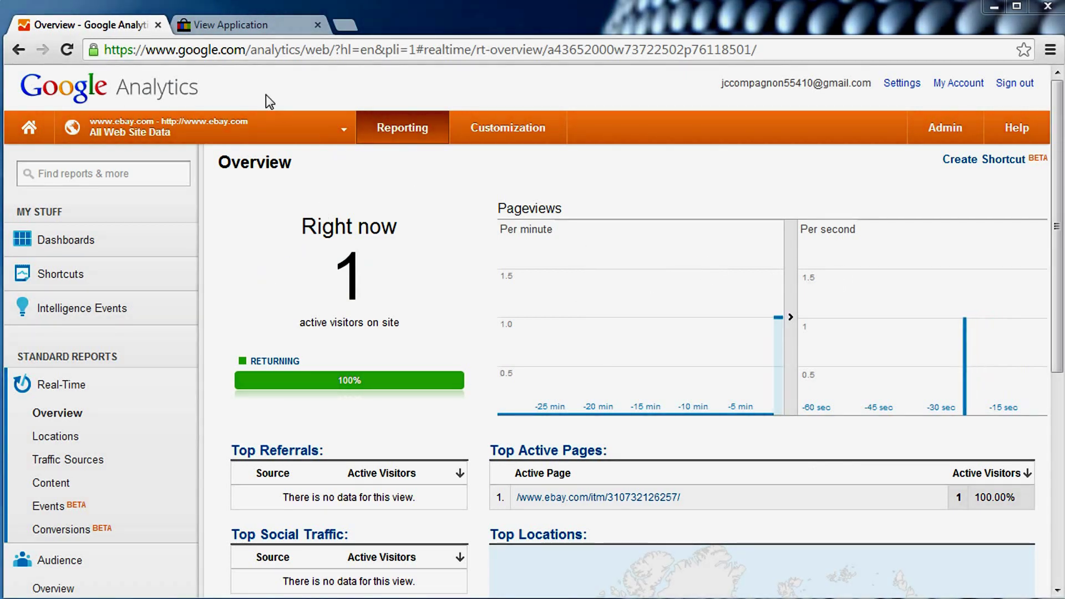
Open the lime-green BIC 4 Color Ballpoint pen listing from the seller's eBay store
click(242, 26)
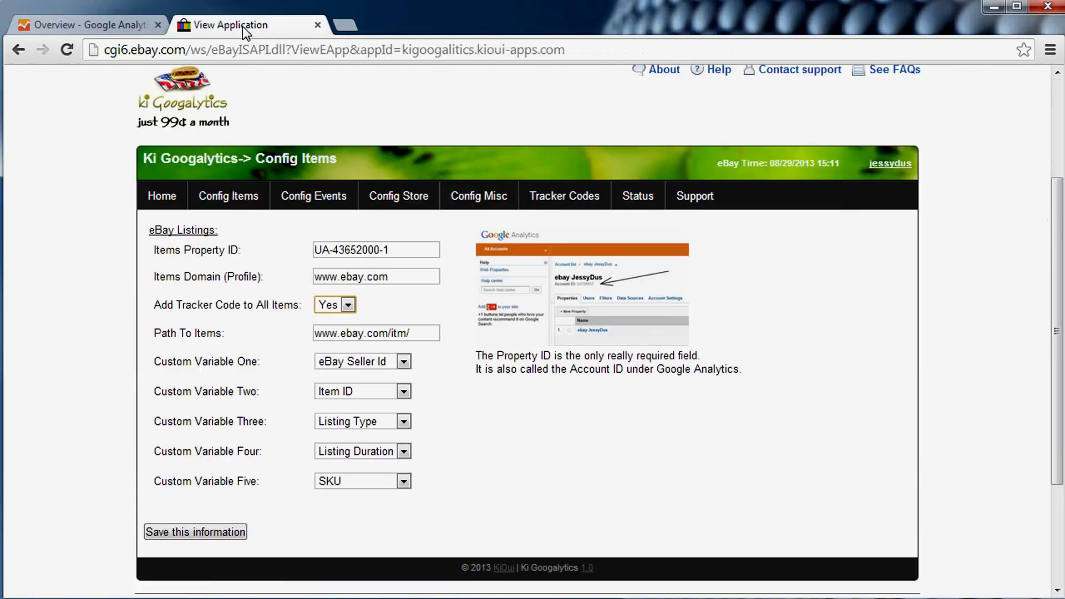
scroll(364, 125, up, 3)
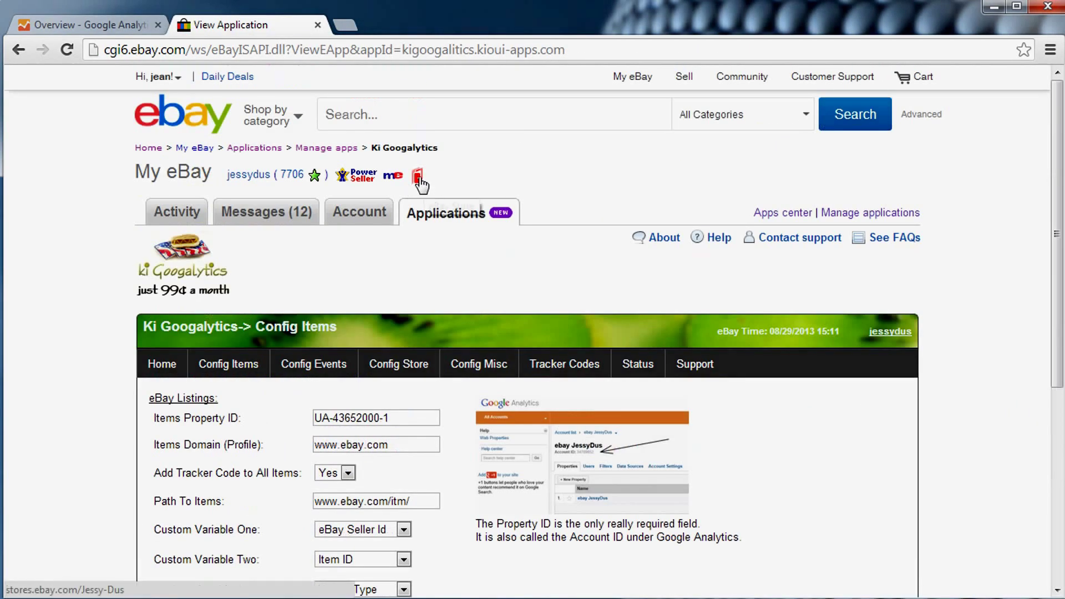
click(419, 177)
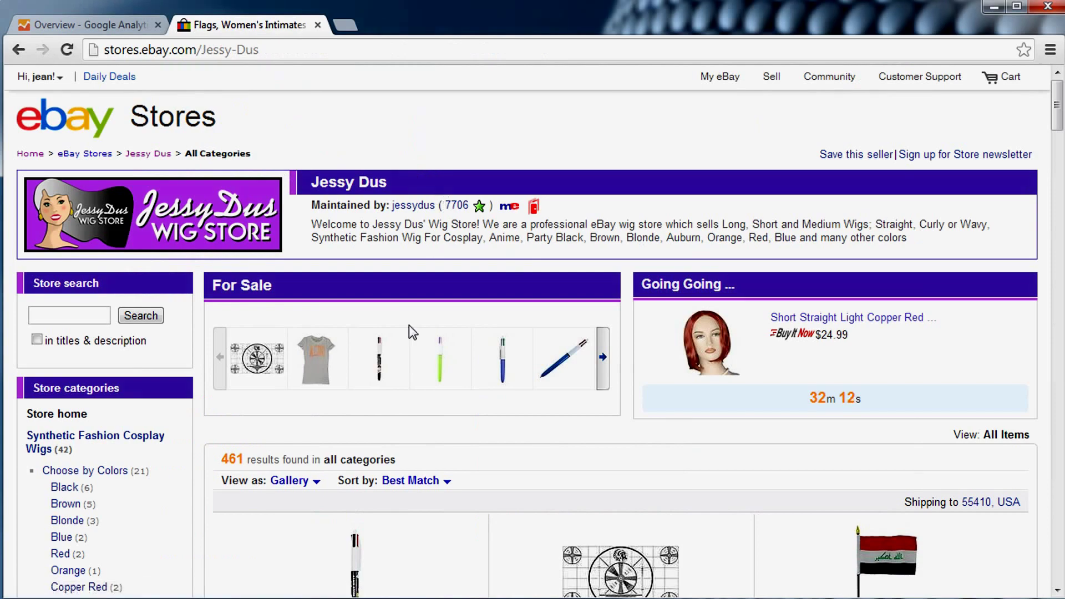
click(440, 361)
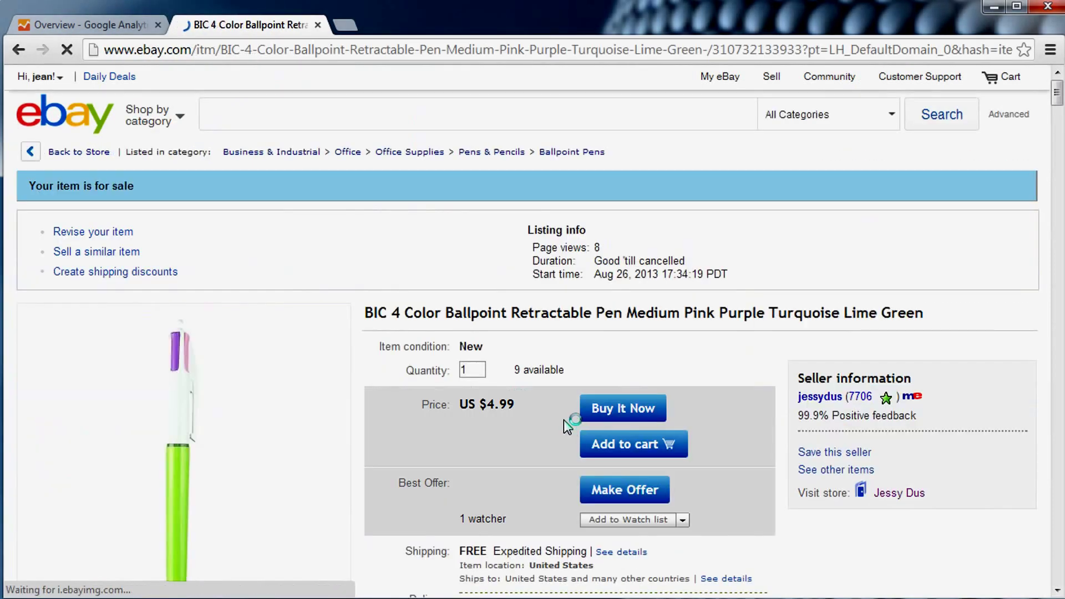
Scroll to the listing description and select the ki Googalytics logo text
scroll(552, 415, down, 20)
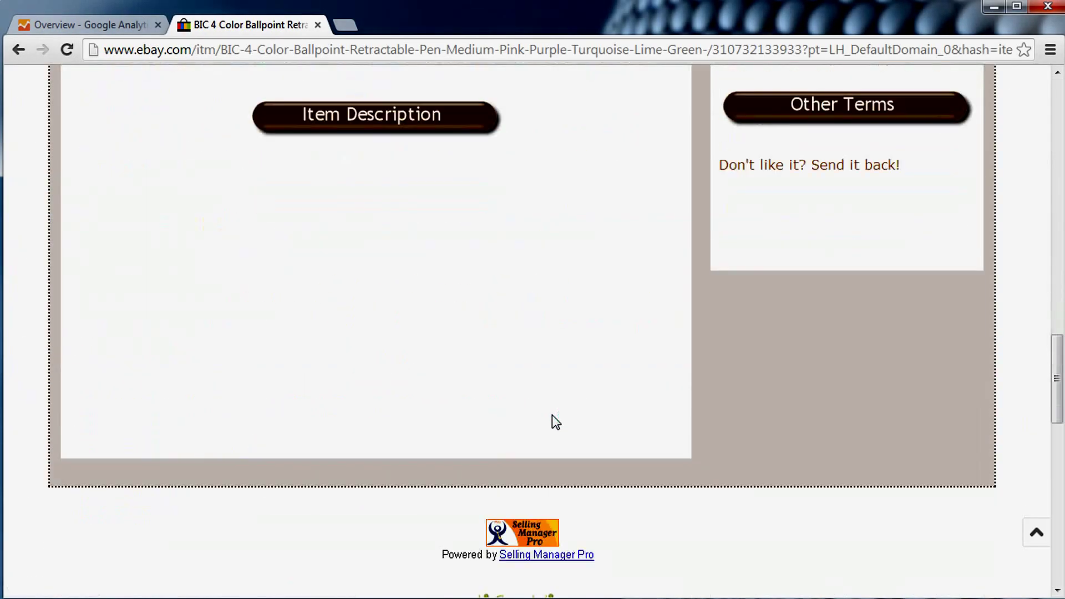
scroll(556, 422, down, 3)
drag(452, 435, 612, 446)
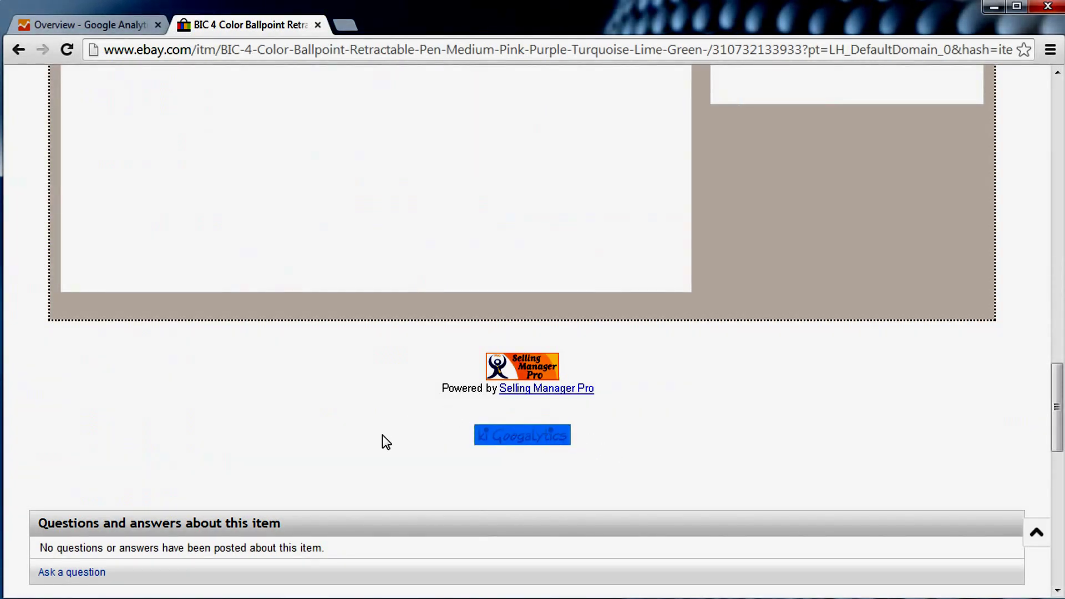
click(450, 425)
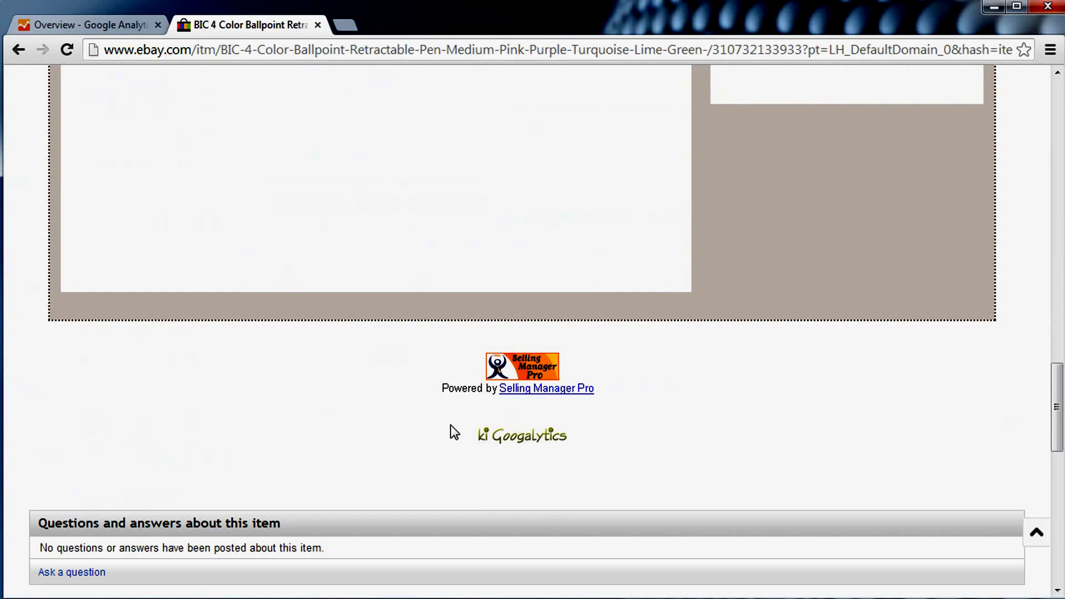
drag(465, 435, 558, 436)
right_click(411, 281)
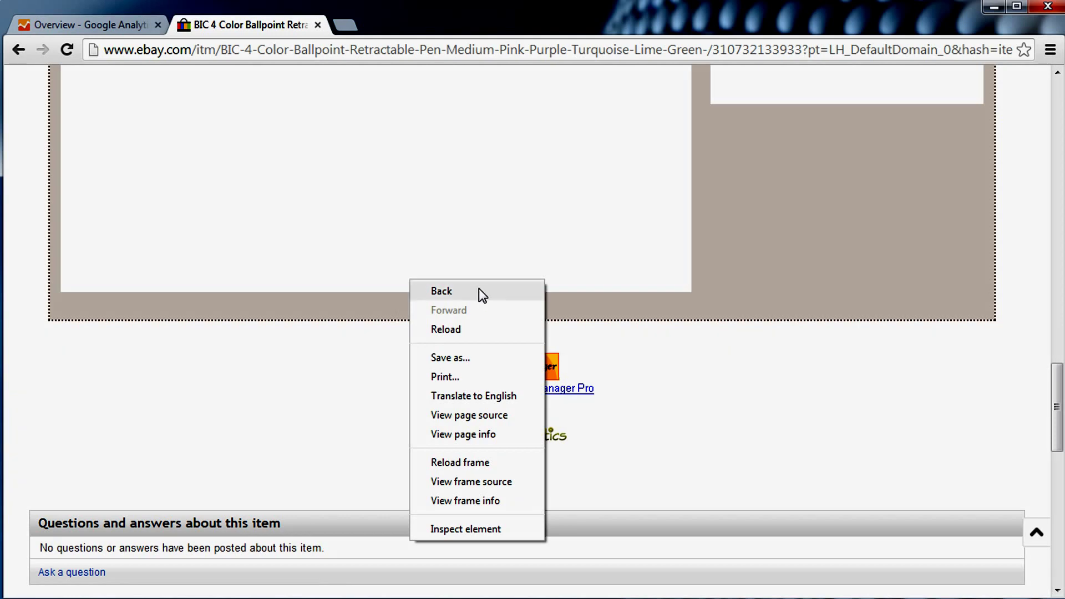
View the description frame's source and highlight the code block between the 'added by Ki Googalytics' comments
click(463, 482)
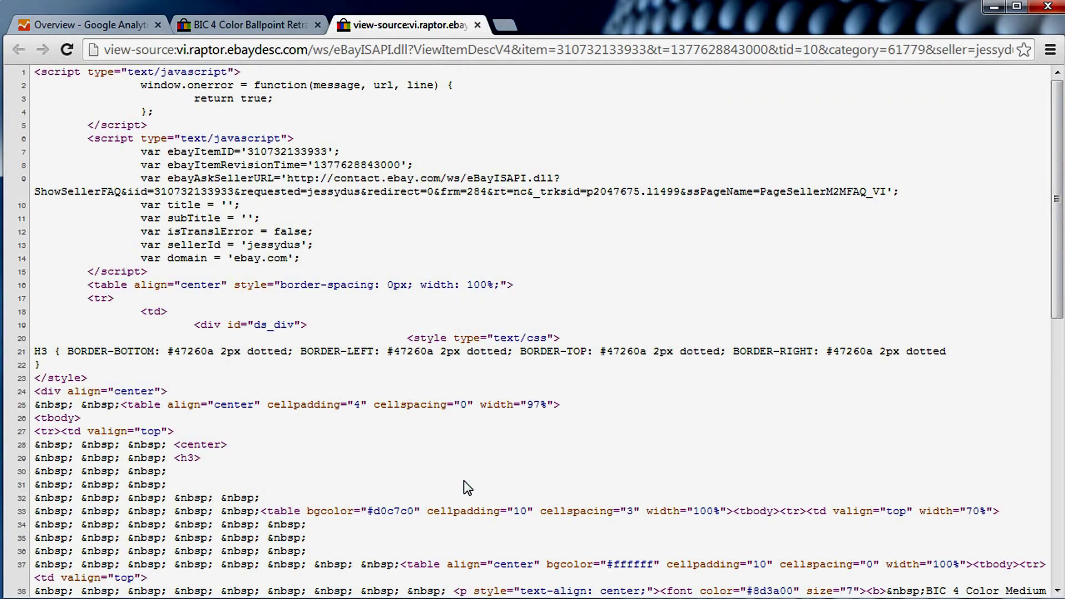
scroll(463, 481, down, 10)
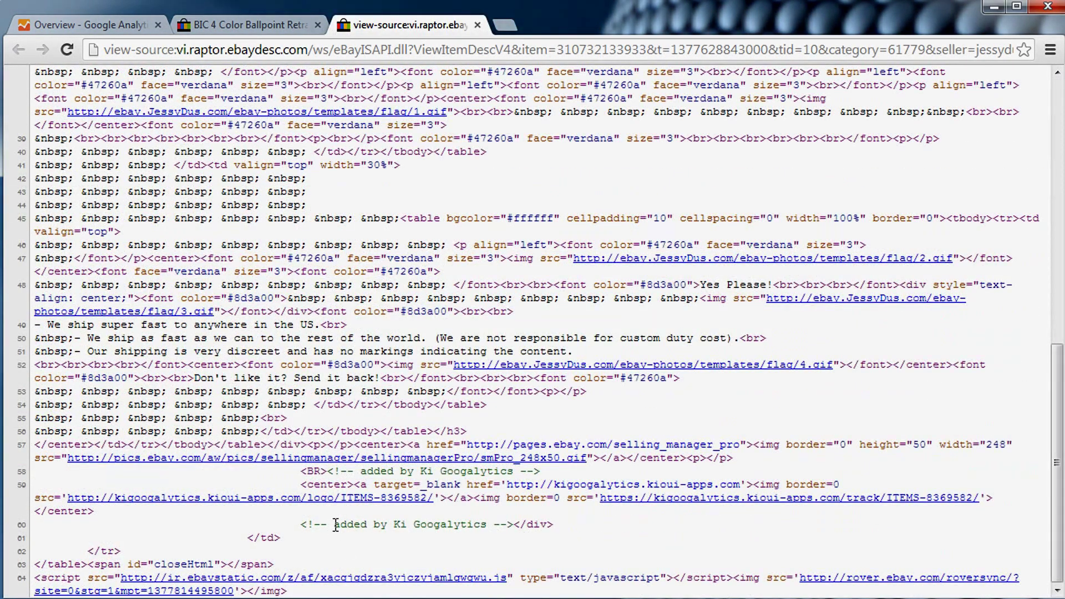
drag(335, 524, 478, 529)
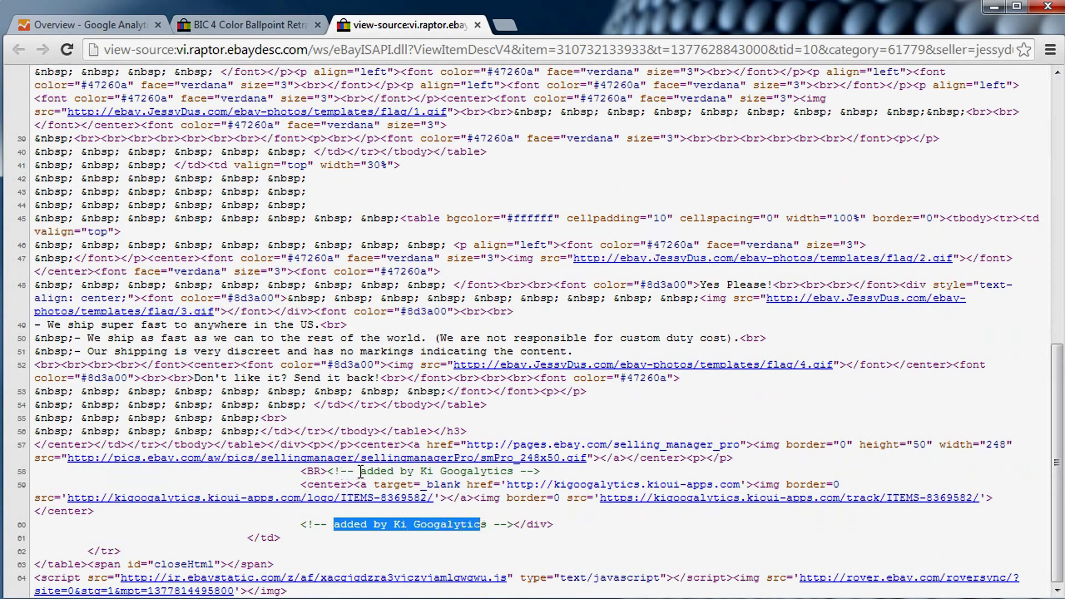
drag(360, 472, 470, 520)
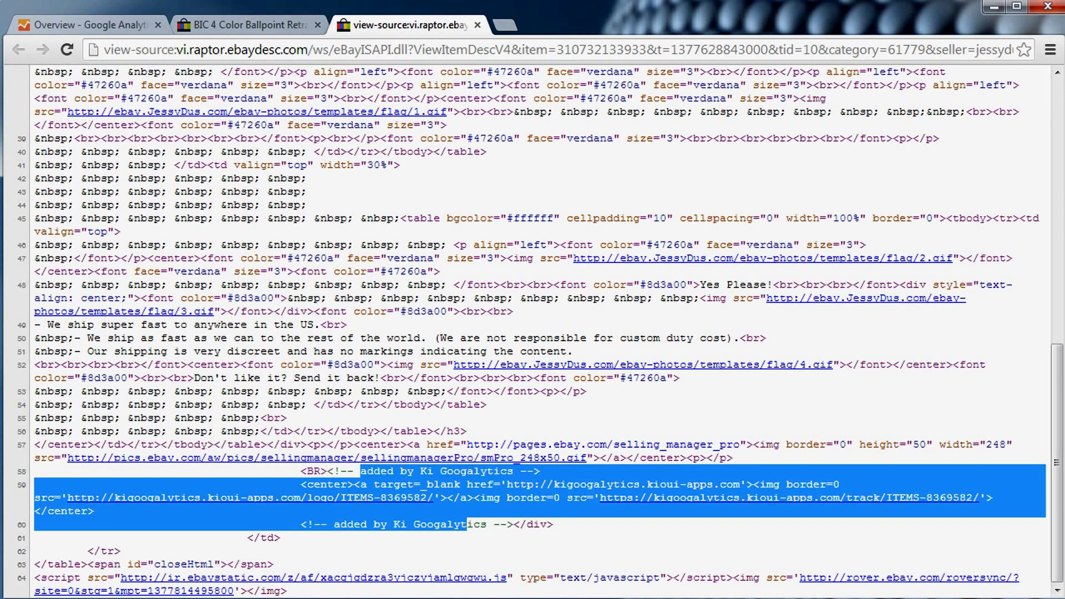
Close the source view and check the Analytics Real-Time overview
click(477, 25)
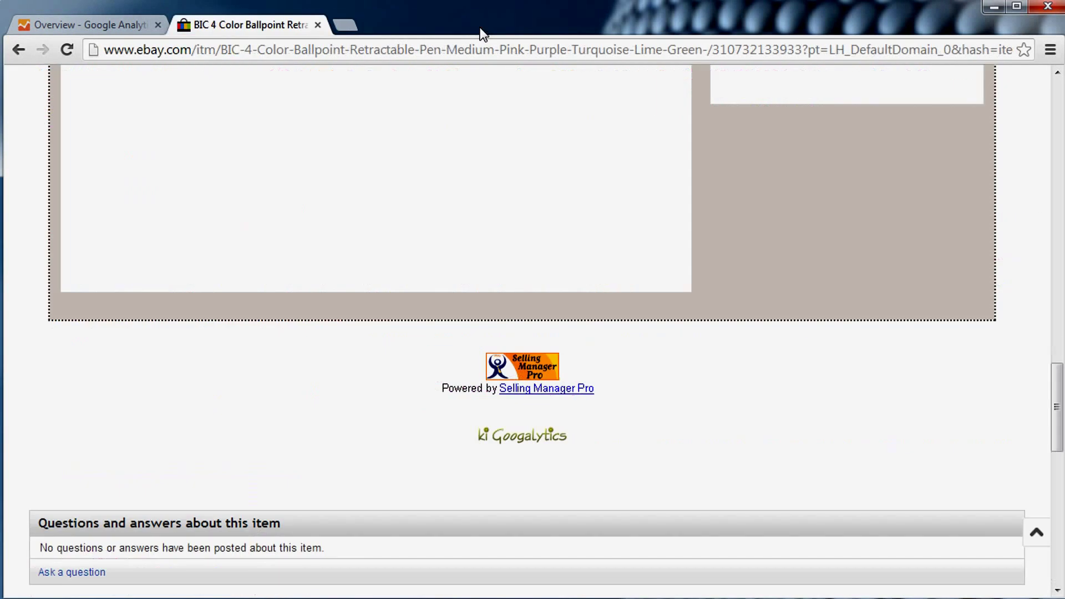
scroll(373, 261, up, 4)
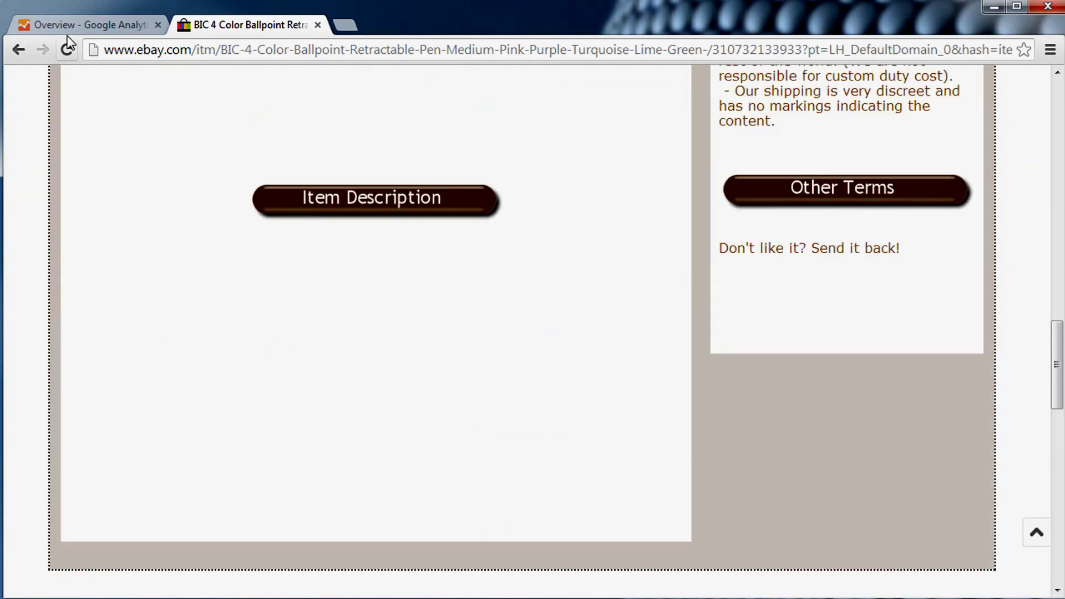
mouse_move(221, 26)
mouse_down()
mouse_move(281, 35)
mouse_move(212, 32)
mouse_up()
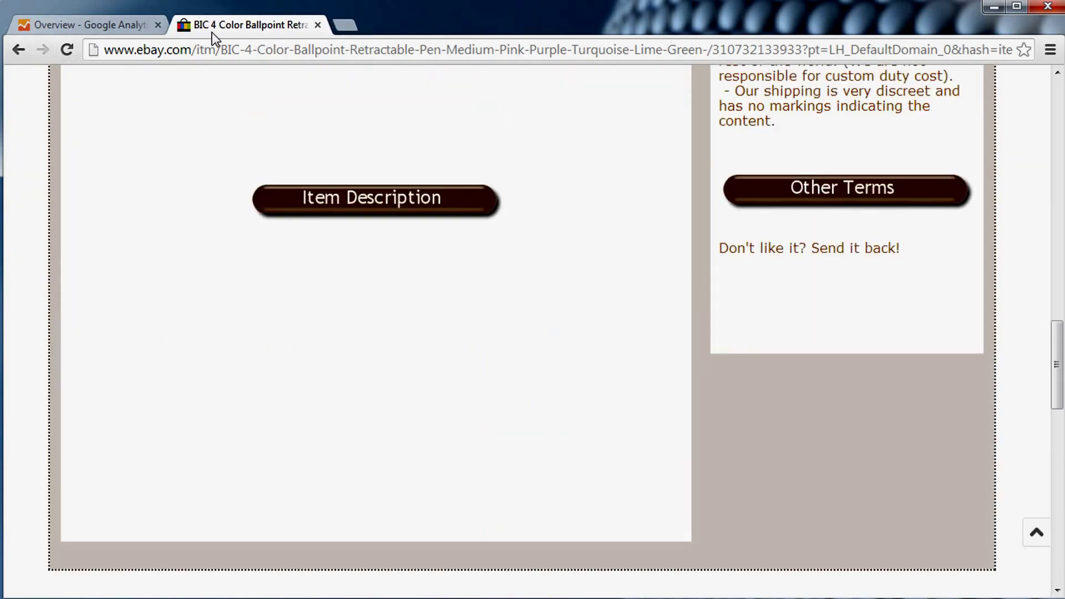
click(107, 24)
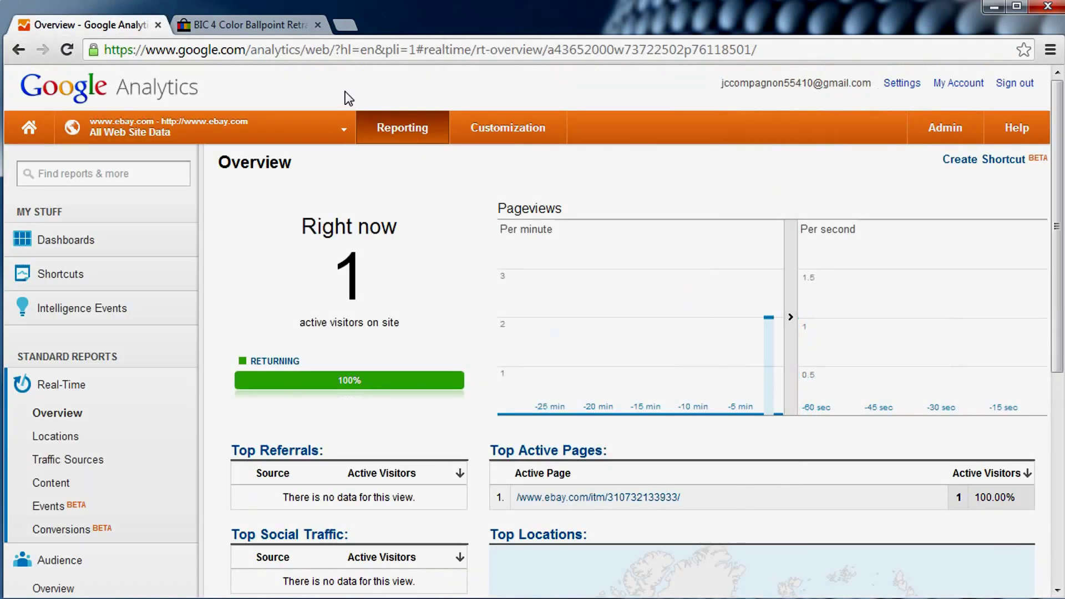
click(249, 25)
click(66, 49)
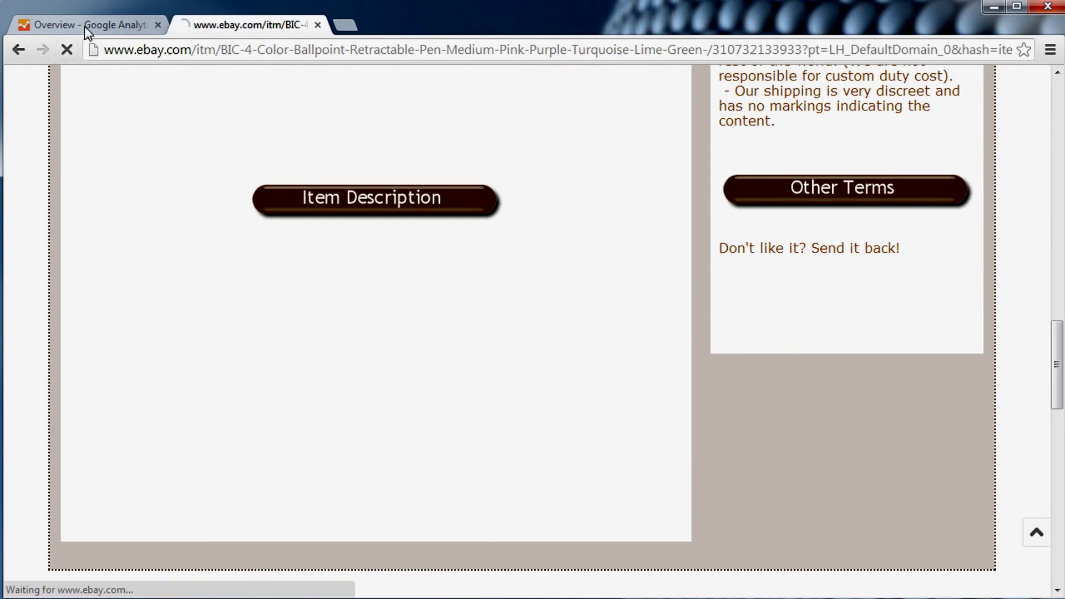
click(85, 23)
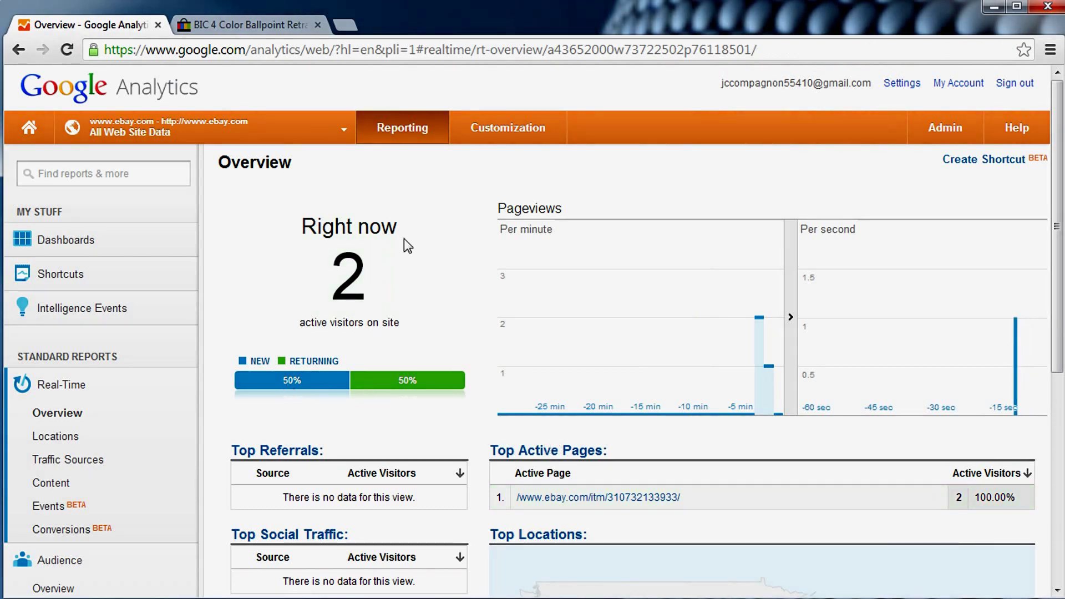
click(237, 25)
click(74, 51)
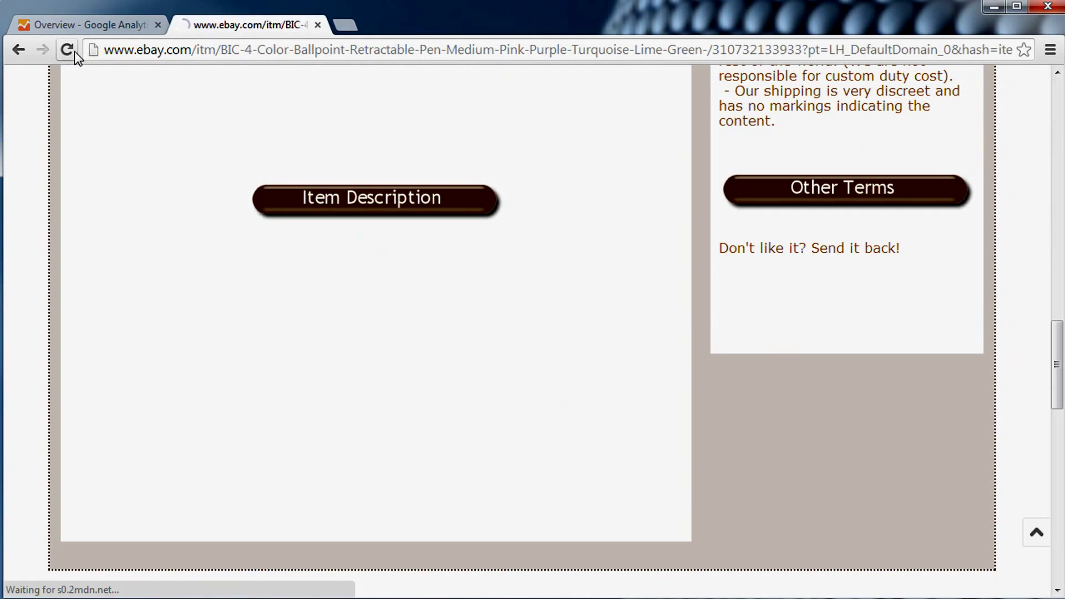
click(92, 24)
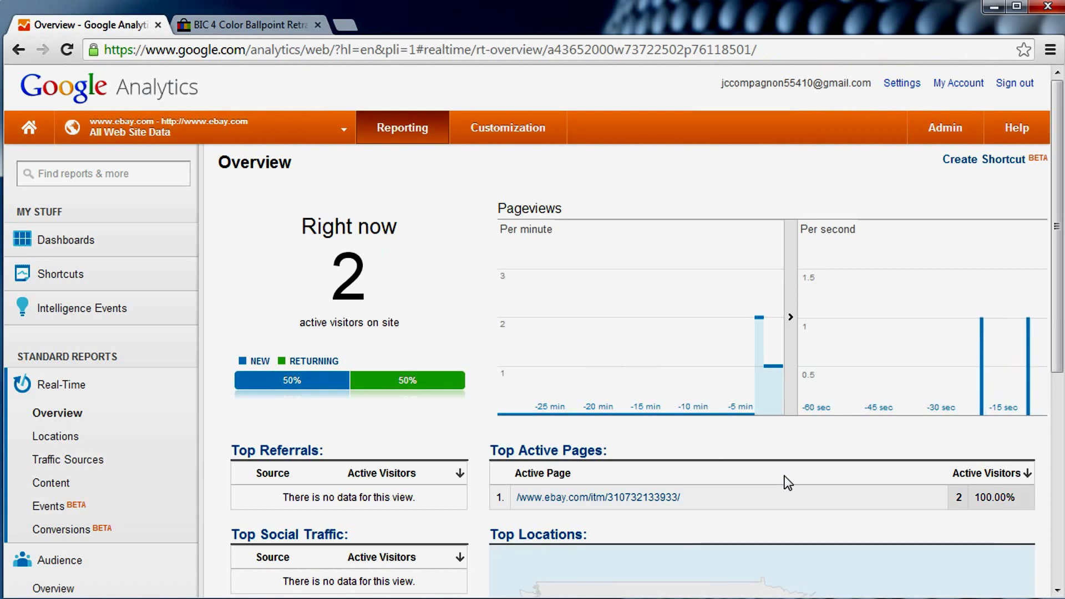
scroll(788, 483, down, 4)
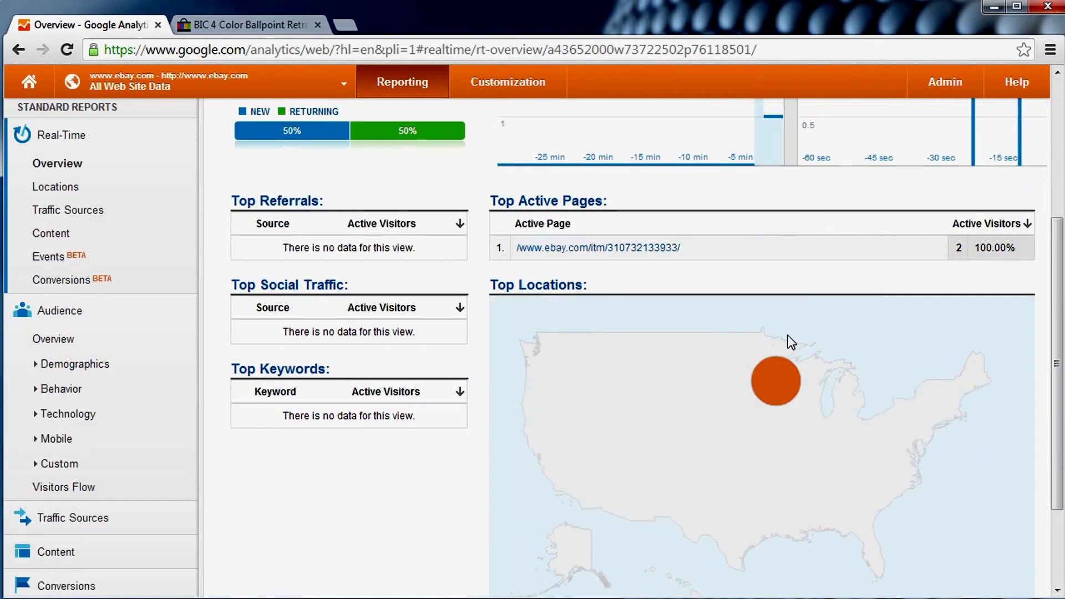
mouse_move(781, 382)
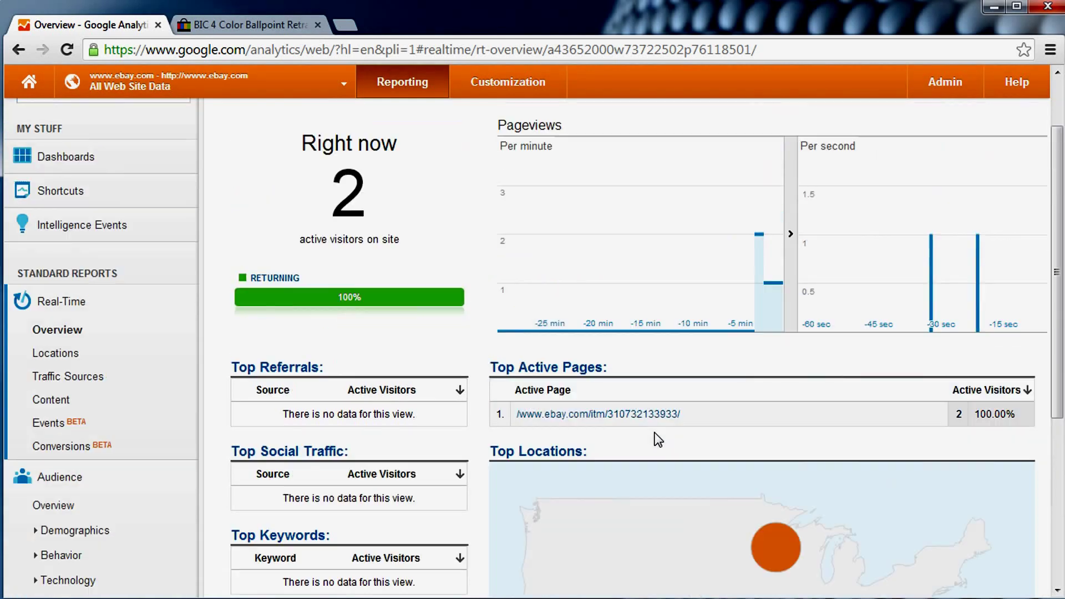
scroll(657, 437, up, 3)
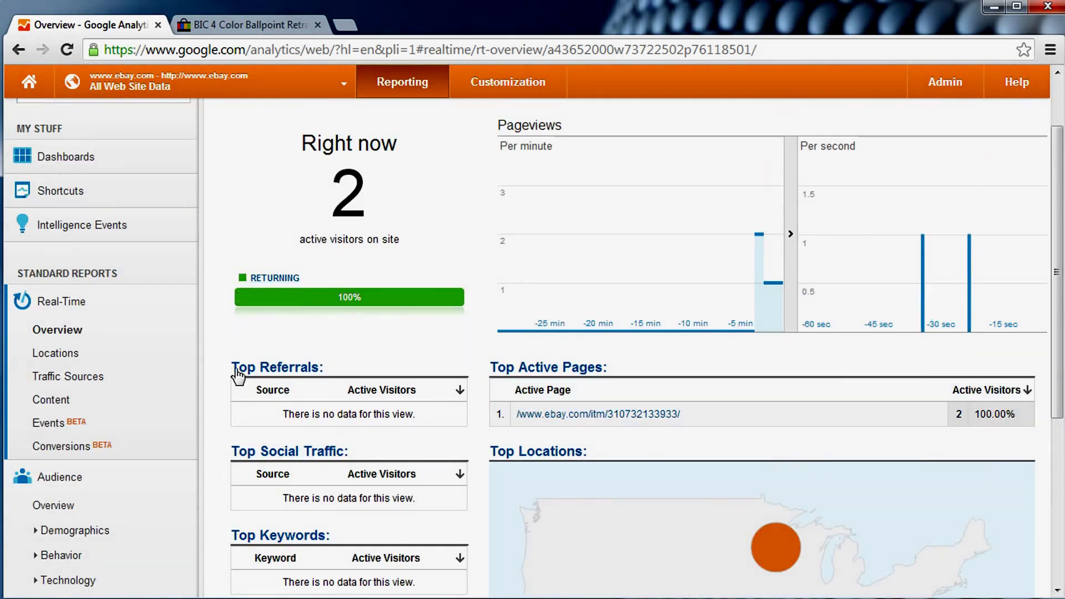
Show the Audience Overview with Faster Processing sampling and visits charted by week
click(53, 505)
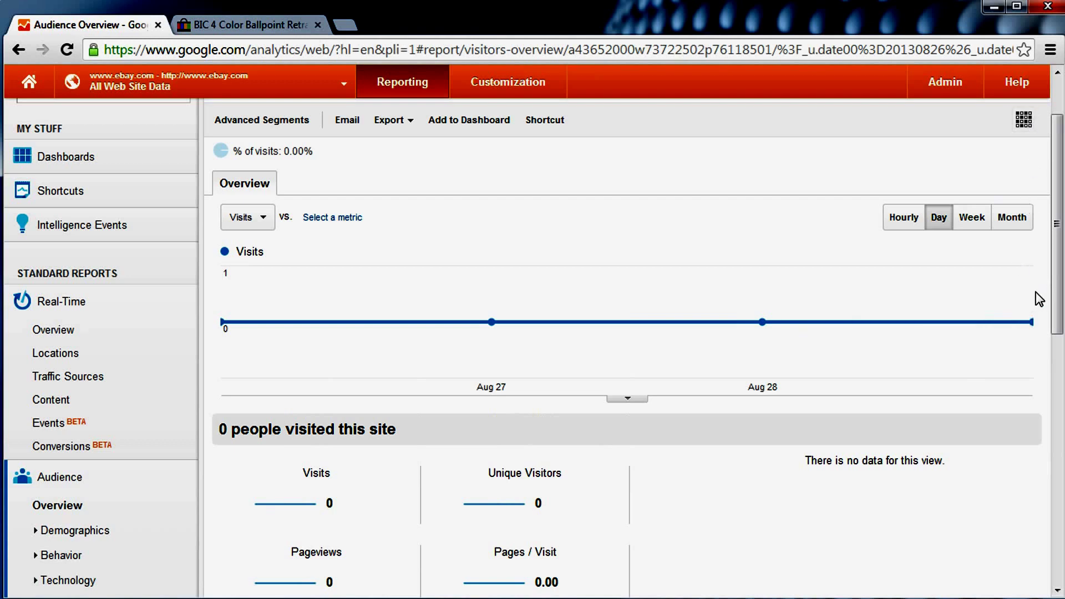
mouse_move(1030, 338)
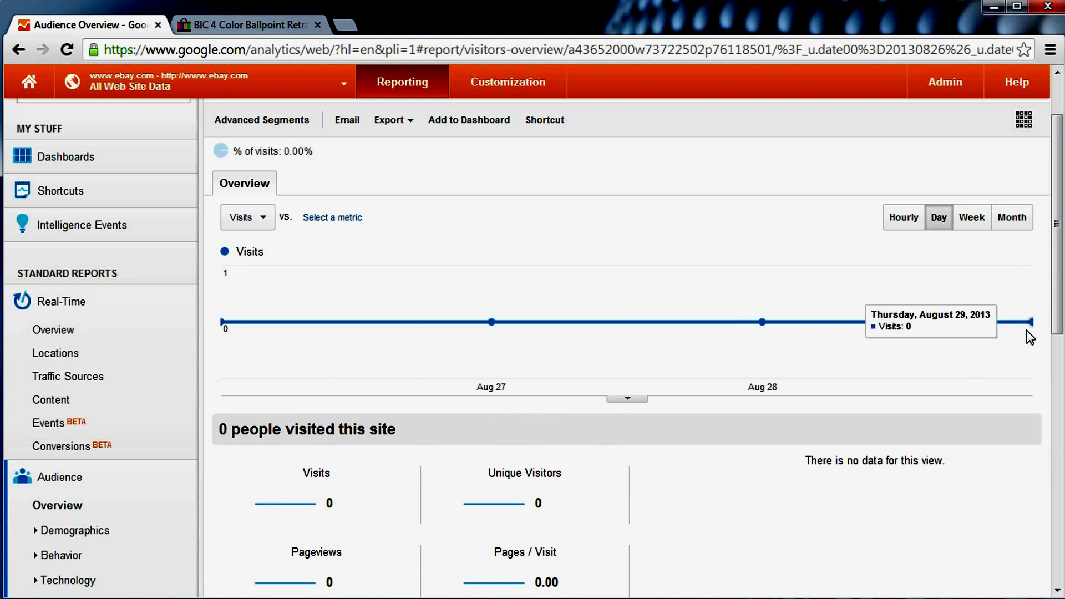
click(1023, 124)
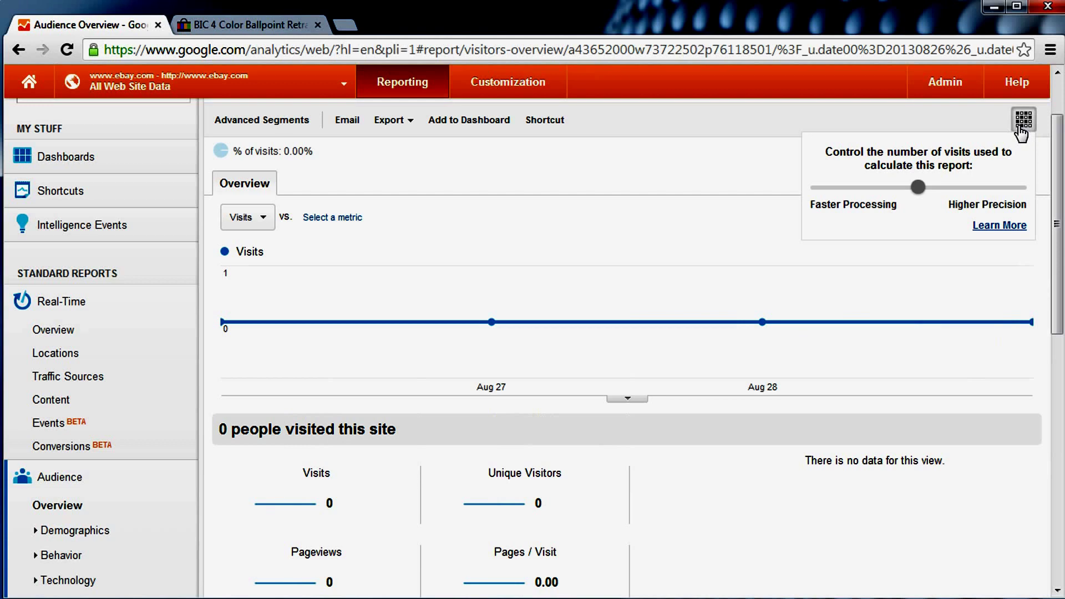
drag(918, 186, 798, 188)
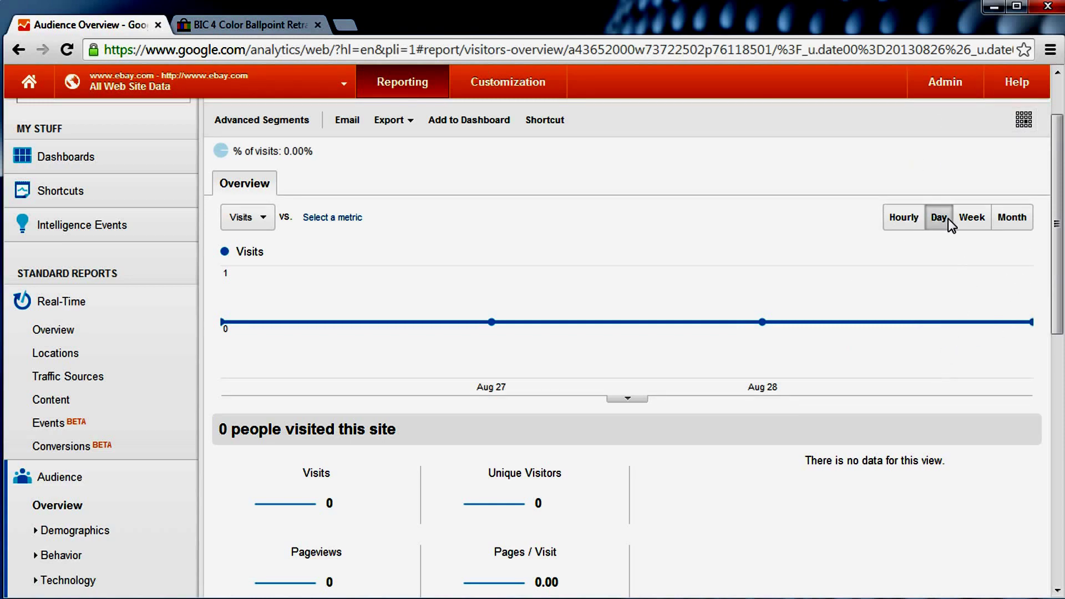
click(975, 224)
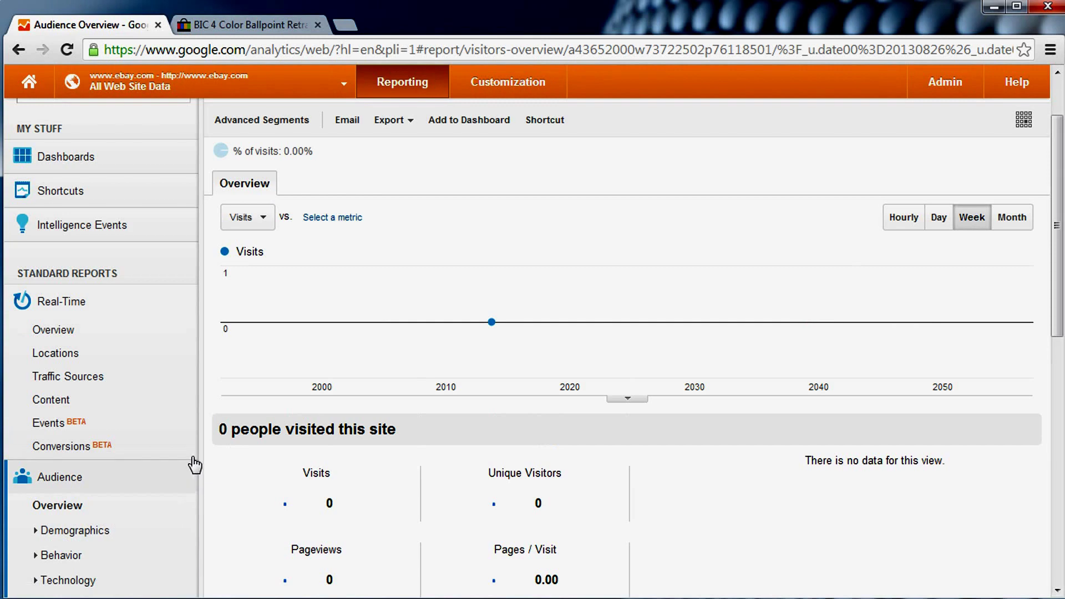
Bring up the Traffic Sources Overview report
scroll(193, 463, down, 3)
click(72, 521)
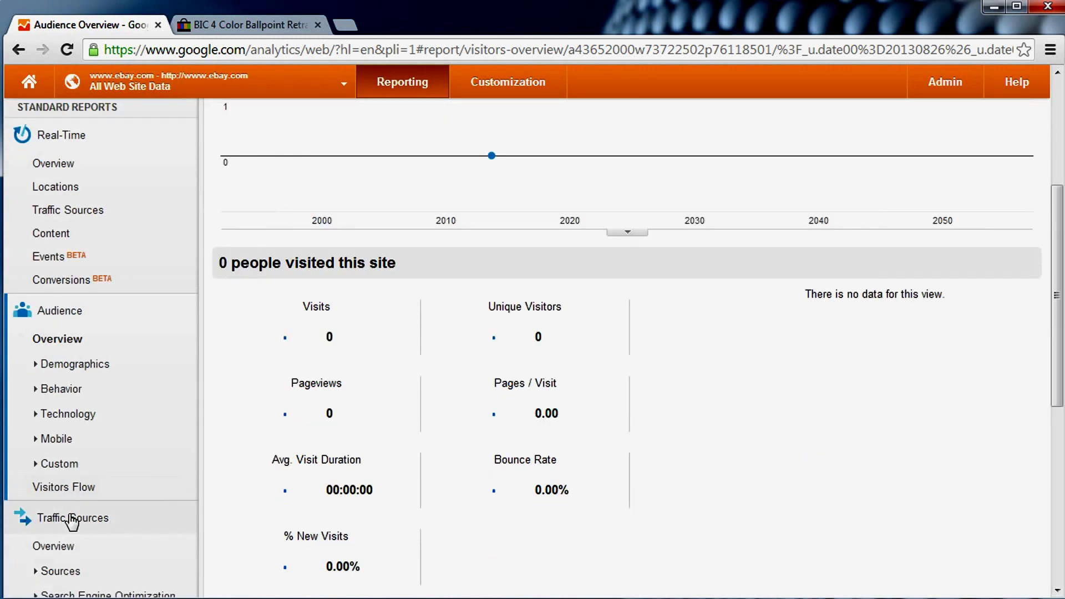
click(58, 547)
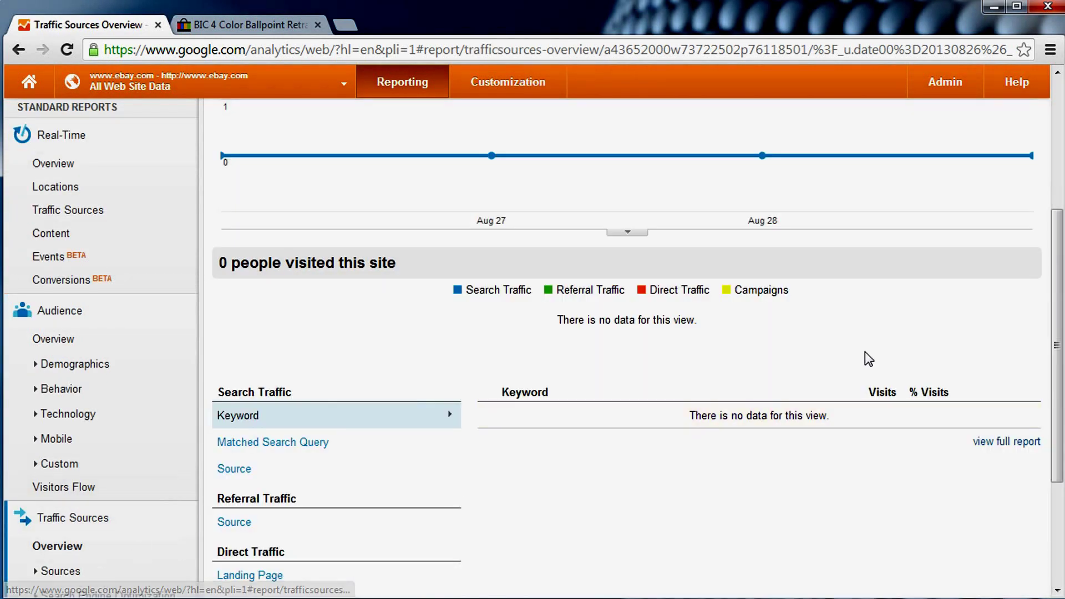
scroll(923, 364, down, 3)
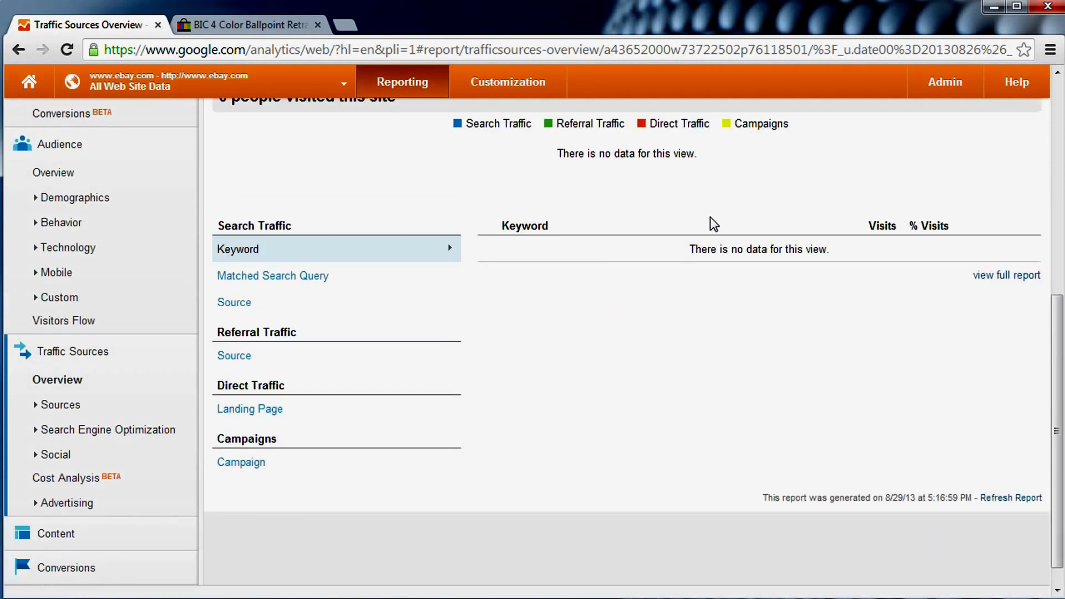
scroll(816, 397, up, 5)
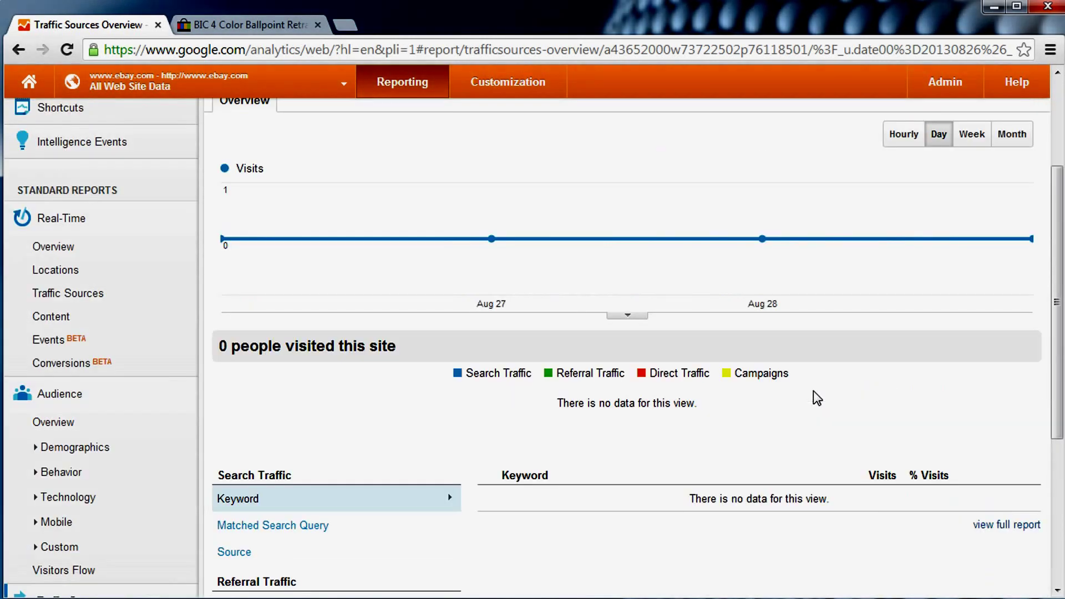
scroll(813, 390, up, 3)
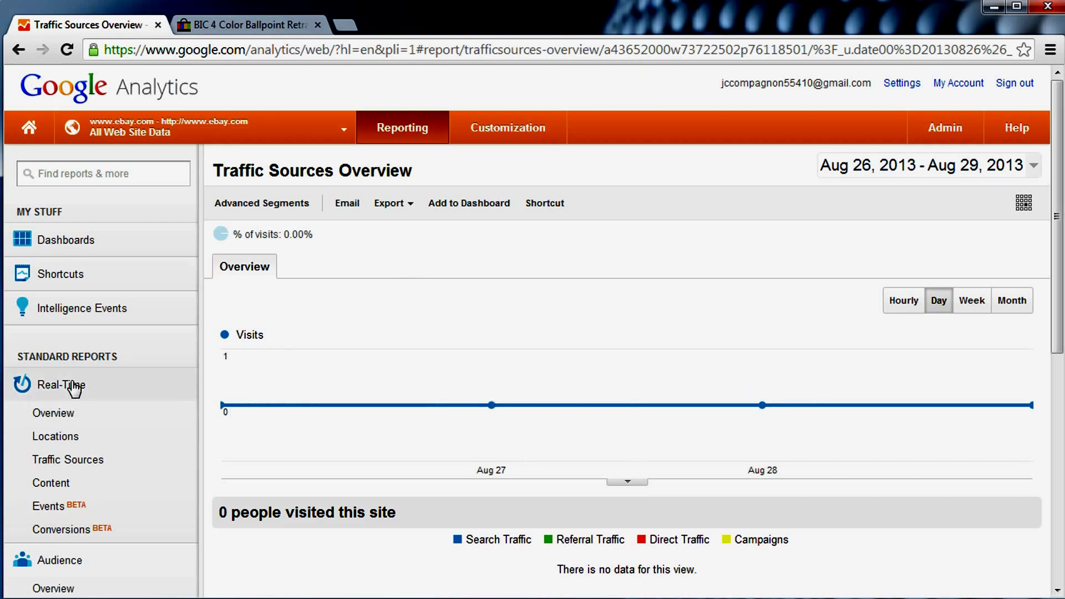
click(60, 417)
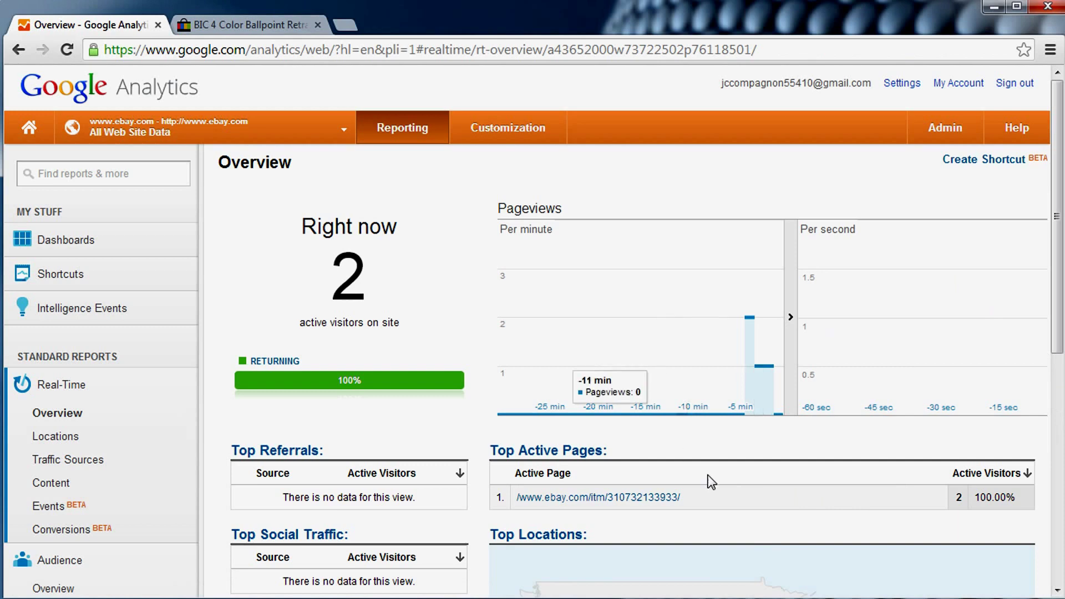
Open the other BIC 4 Color pen listing so Real-Time shows one visitor on each item page
click(268, 32)
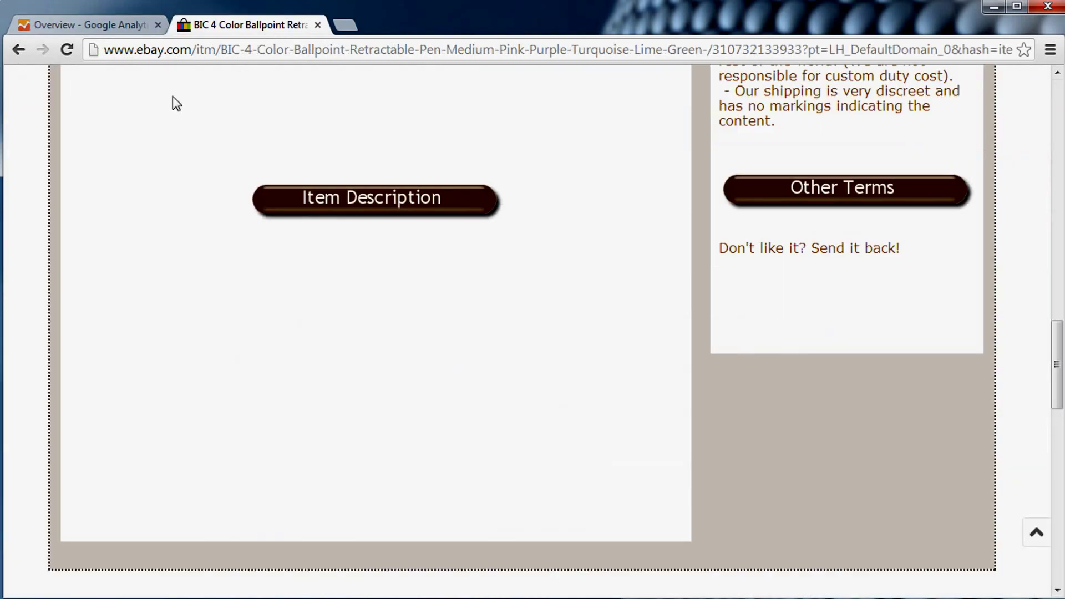
click(18, 49)
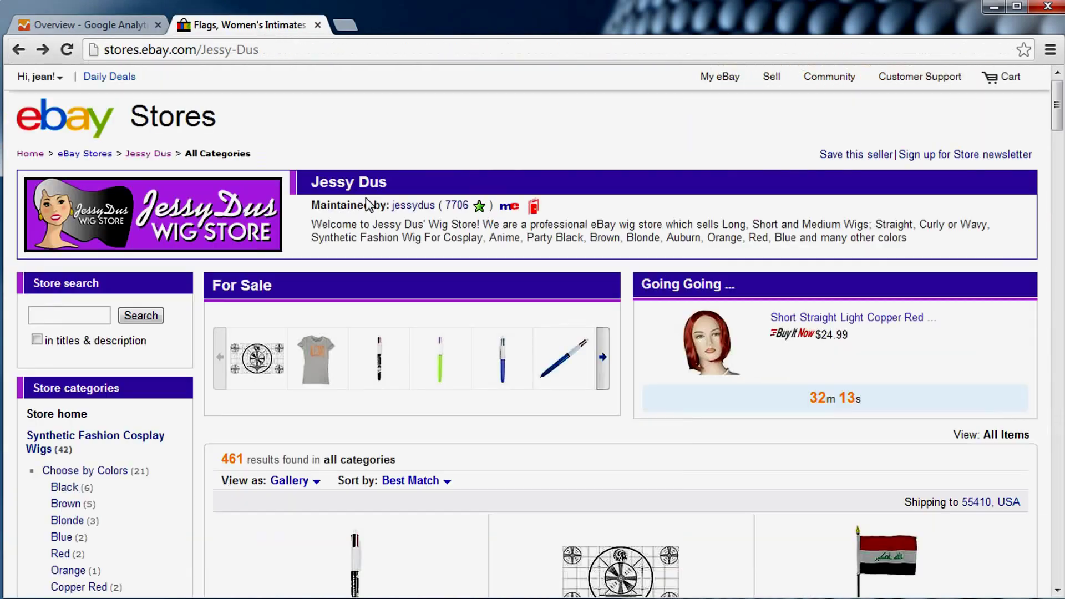
click(523, 403)
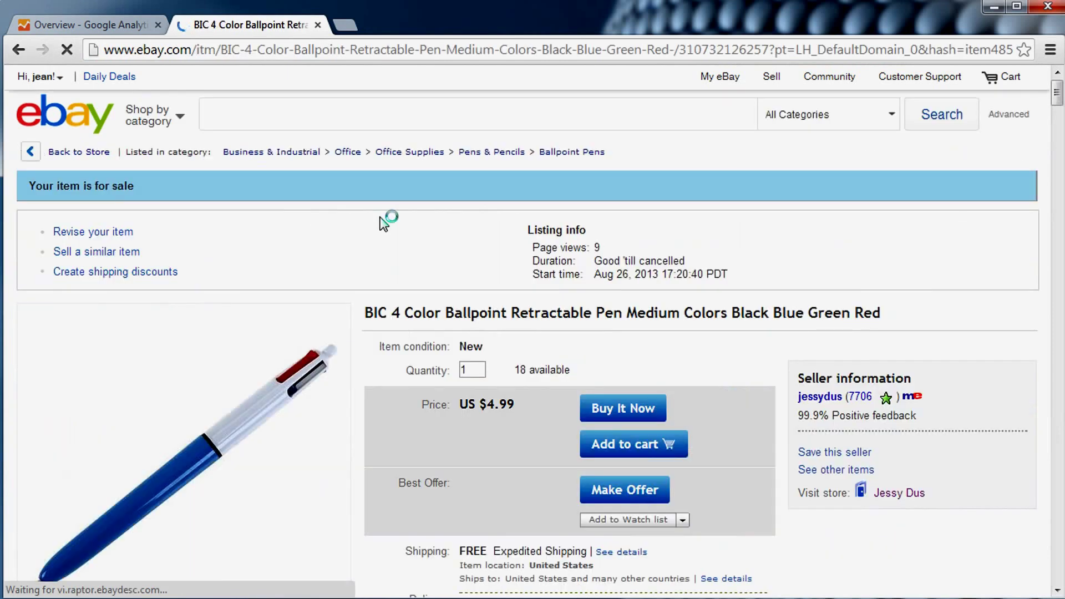
click(113, 25)
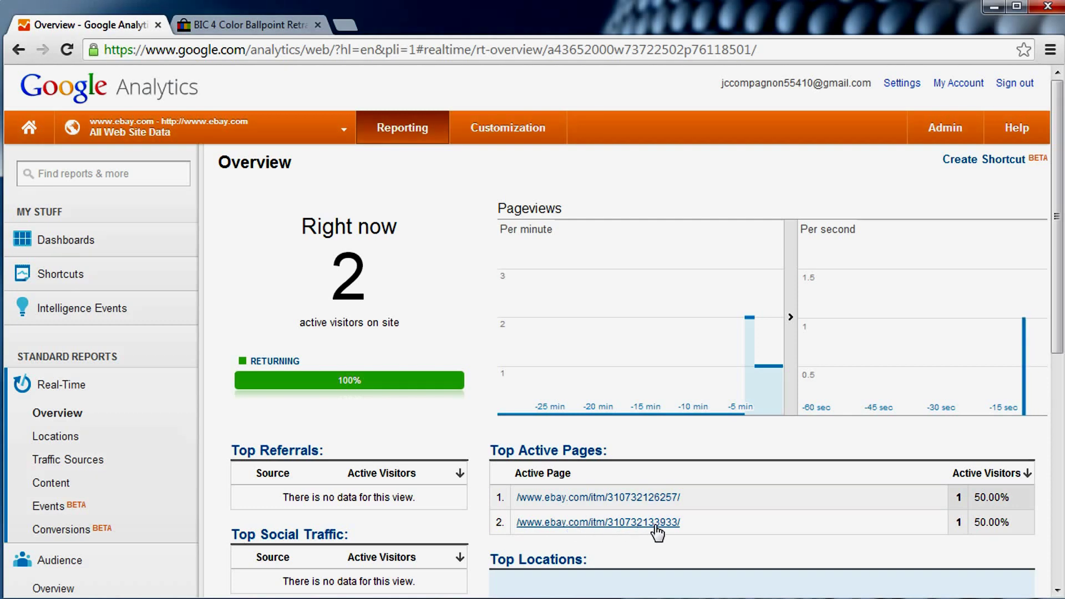
scroll(708, 498, down, 3)
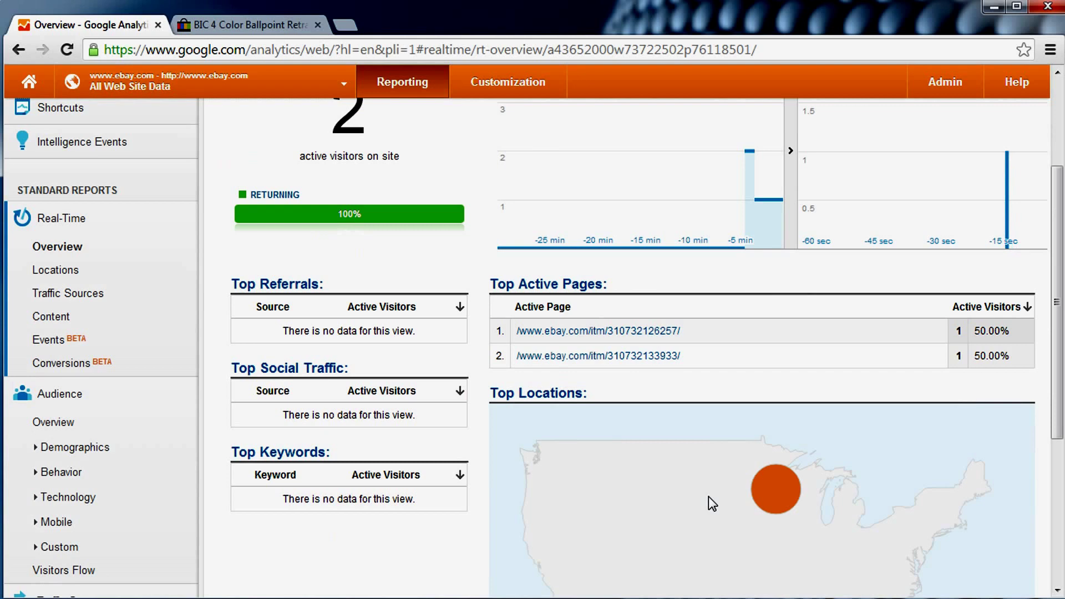
scroll(708, 497, up, 3)
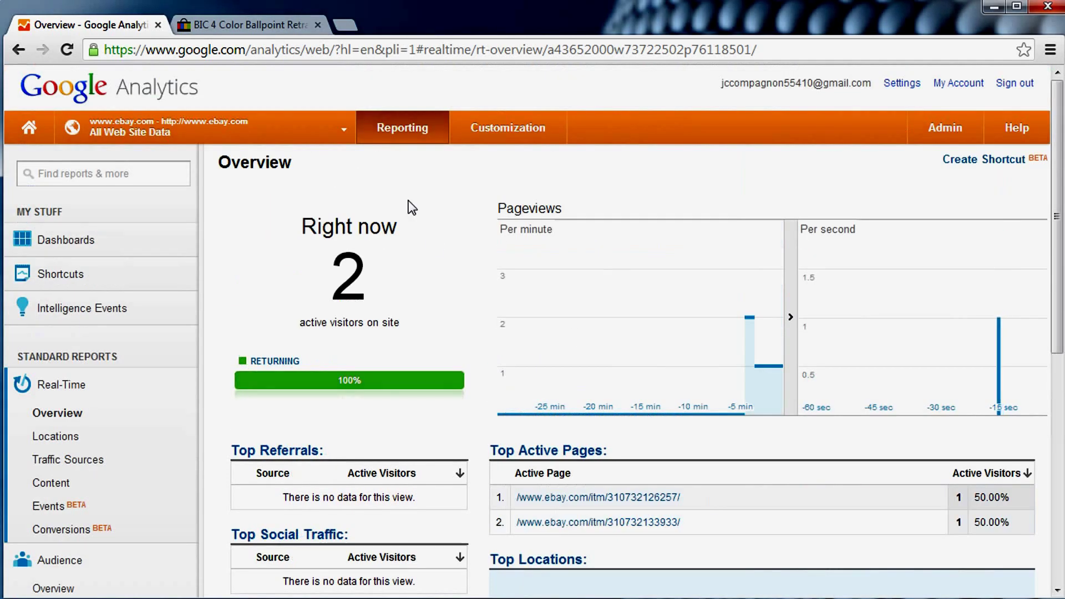
click(254, 26)
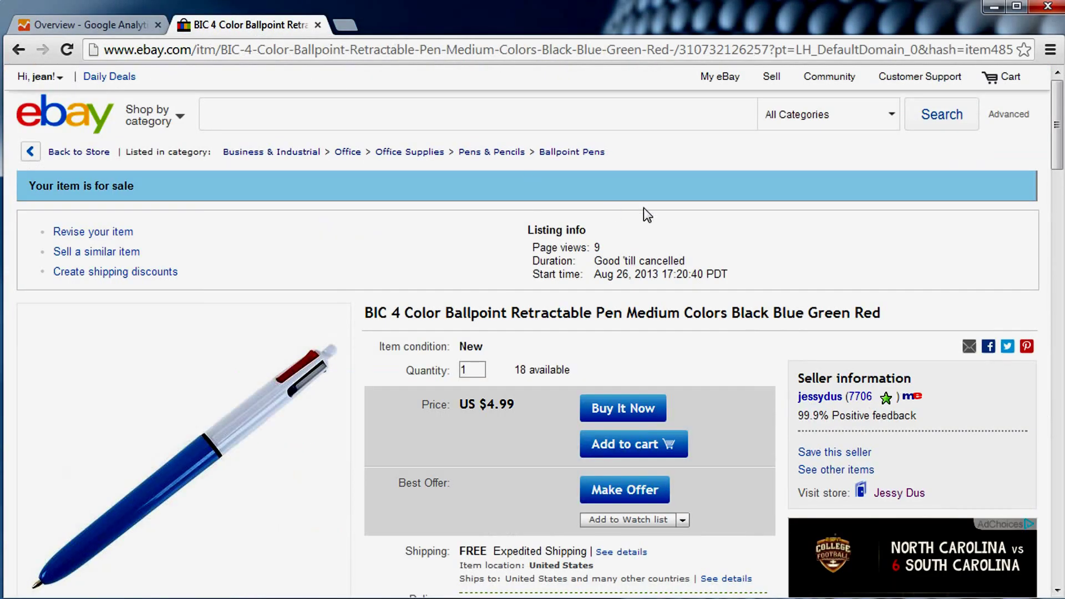
From My eBay's Applications menu, open Ki Googalytics and its Config Items form
click(719, 78)
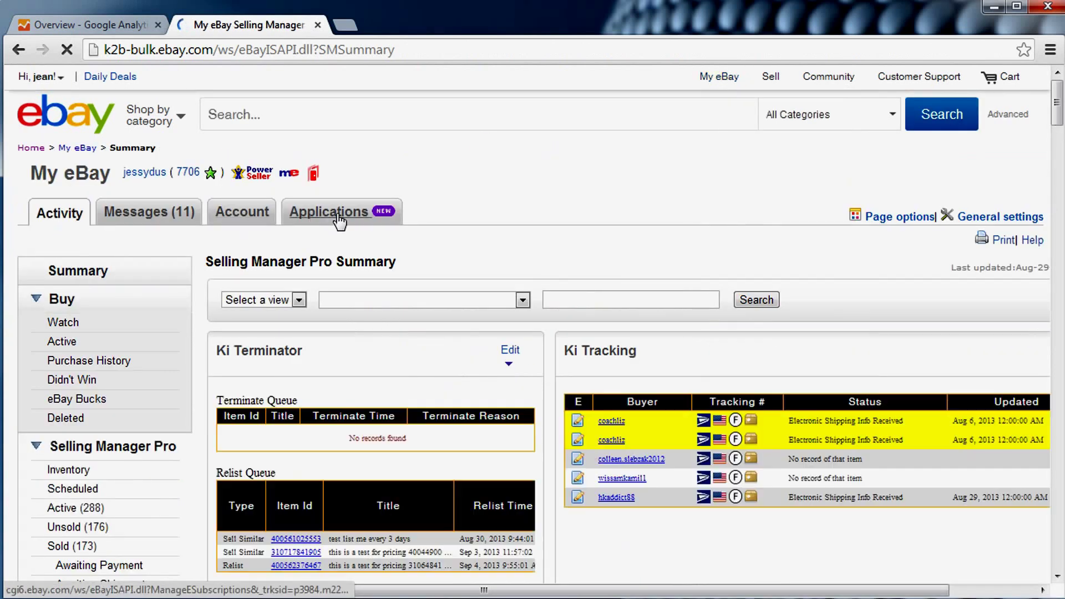
mouse_move(341, 222)
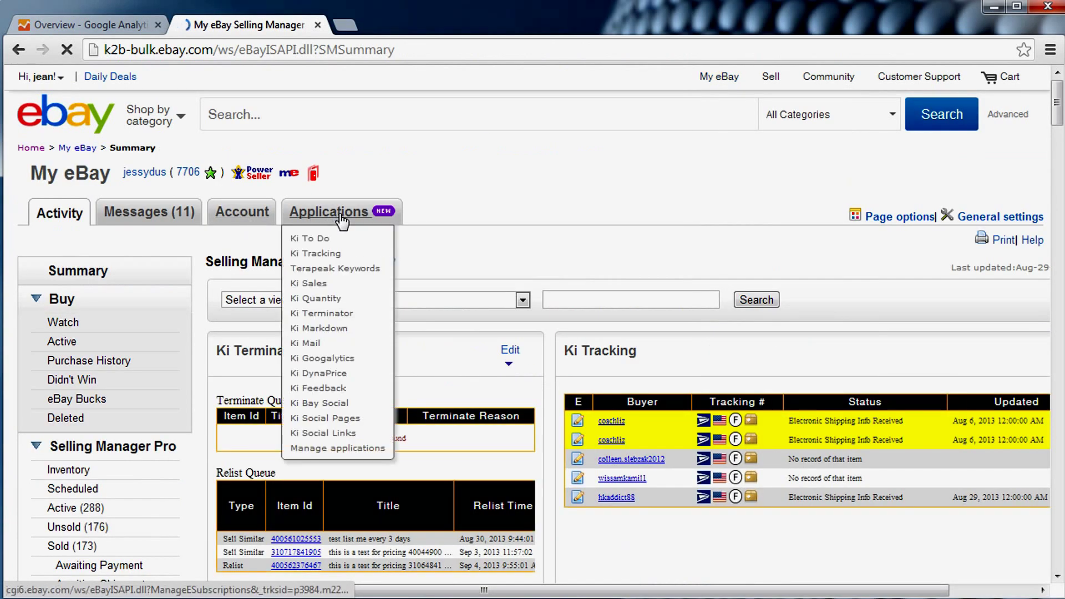
click(312, 358)
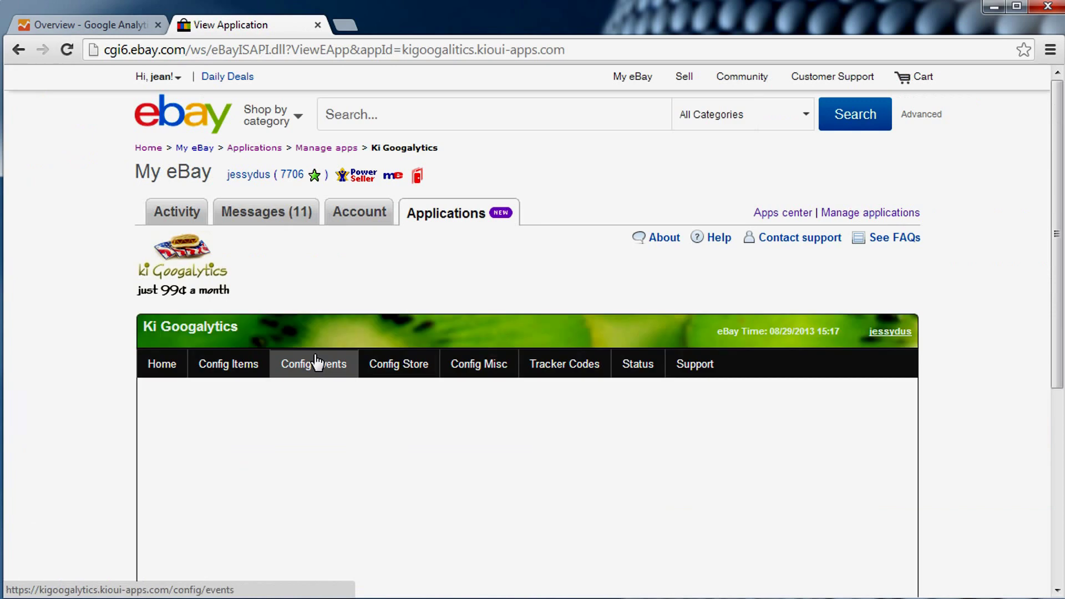
click(229, 364)
Copy the Items Property ID and paste it over the Events Property ID as UA-43652000-1
drag(416, 418, 288, 421)
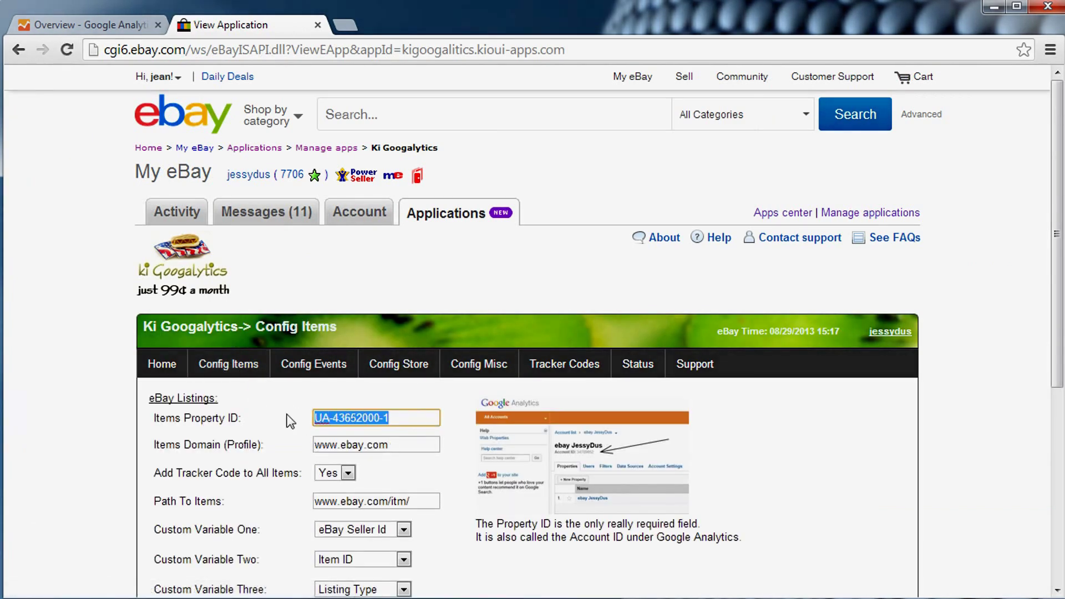
right_click(341, 419)
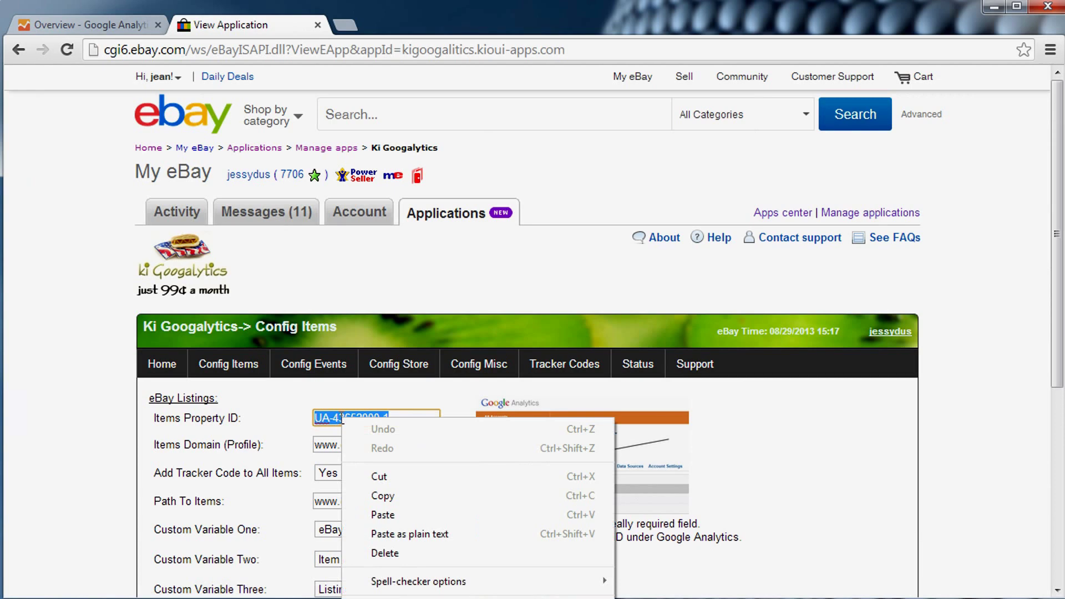
click(403, 498)
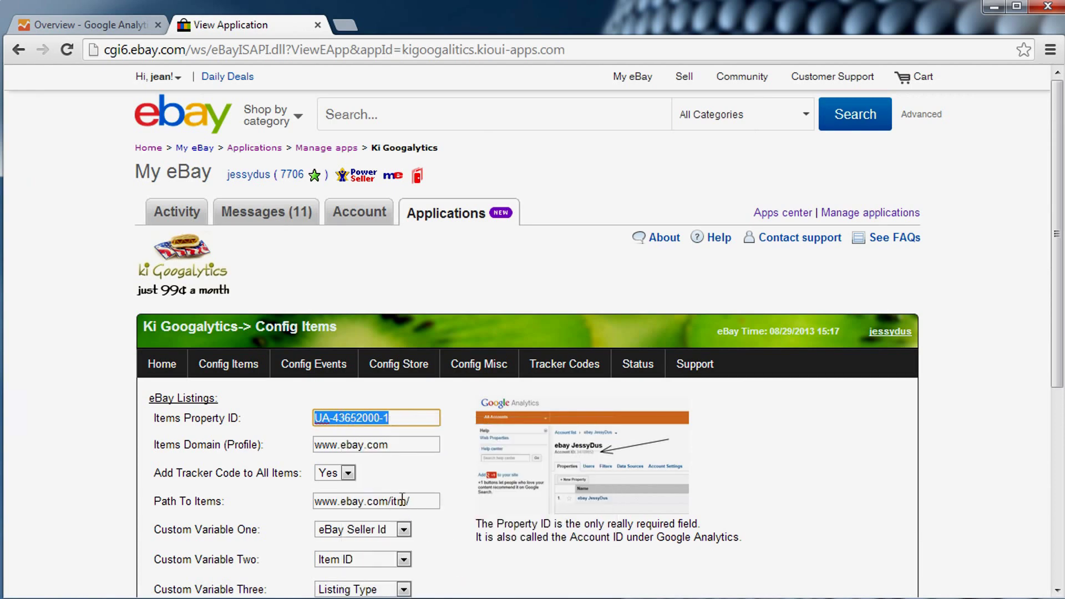
click(315, 367)
drag(422, 418, 254, 418)
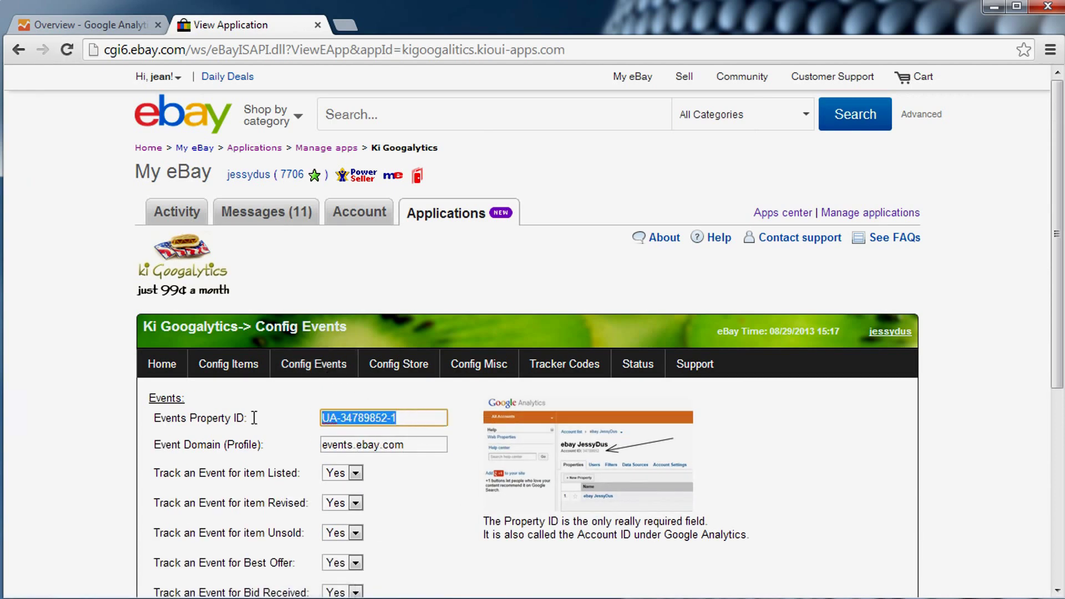
key(ctrl+v)
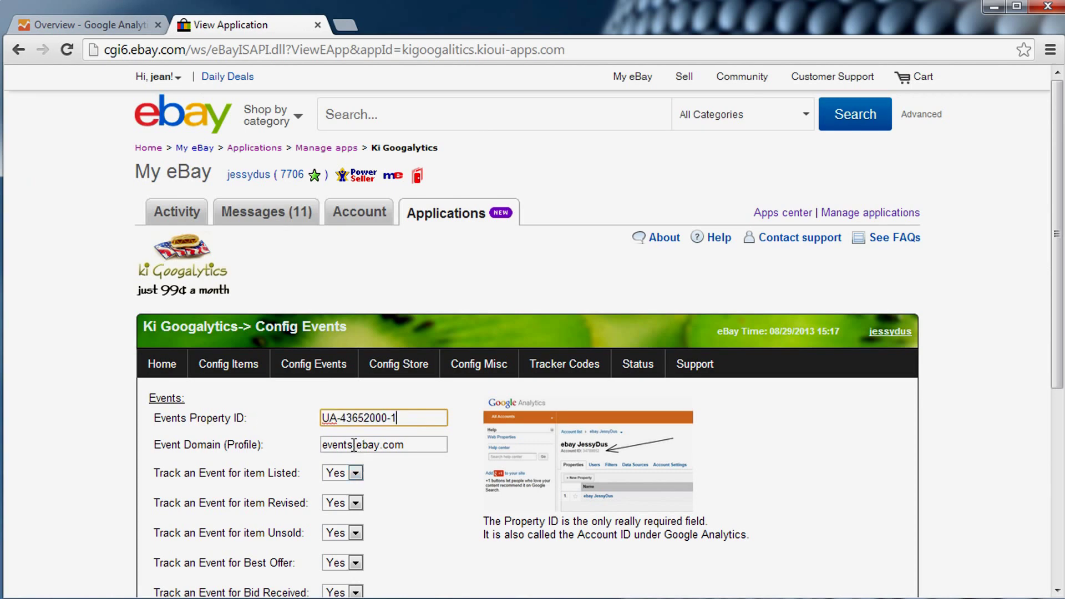
drag(354, 445, 284, 446)
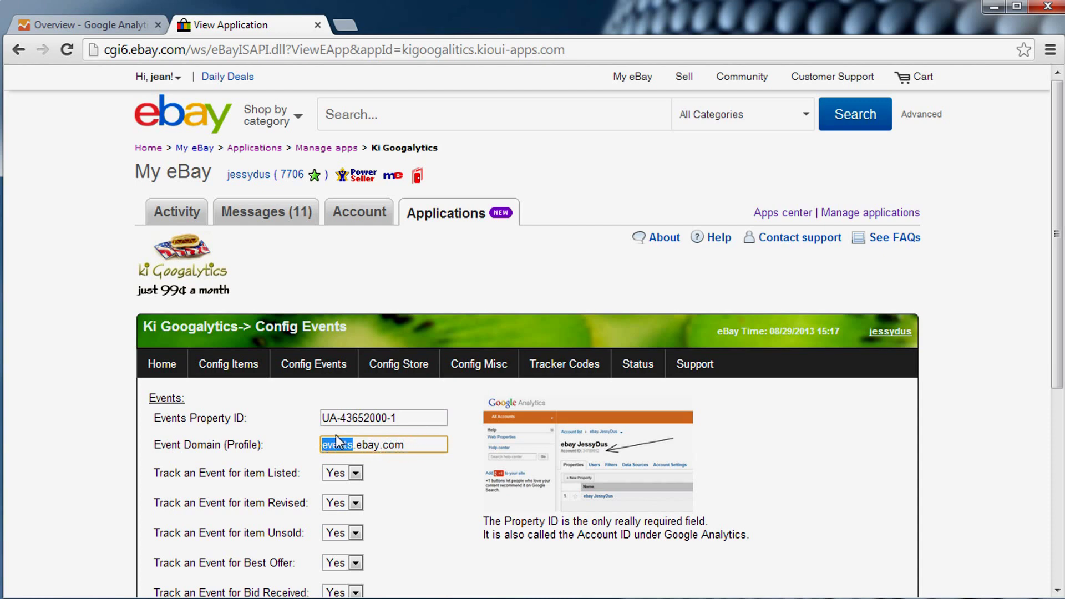
Copy UA-43652000-1 from Config Items, paste it as the Events Property ID and save
click(399, 368)
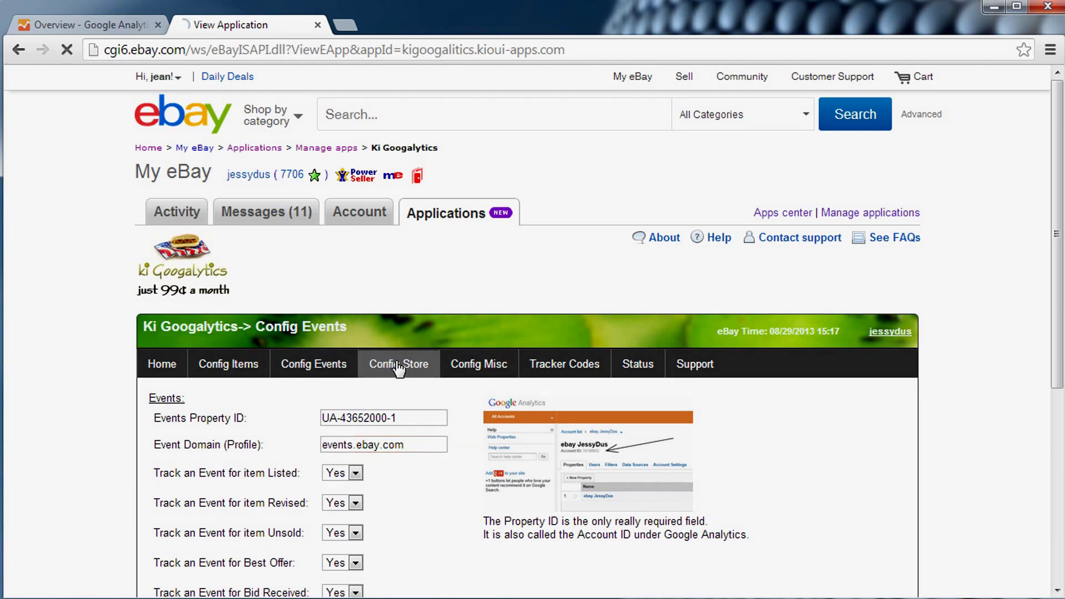
drag(395, 464, 224, 465)
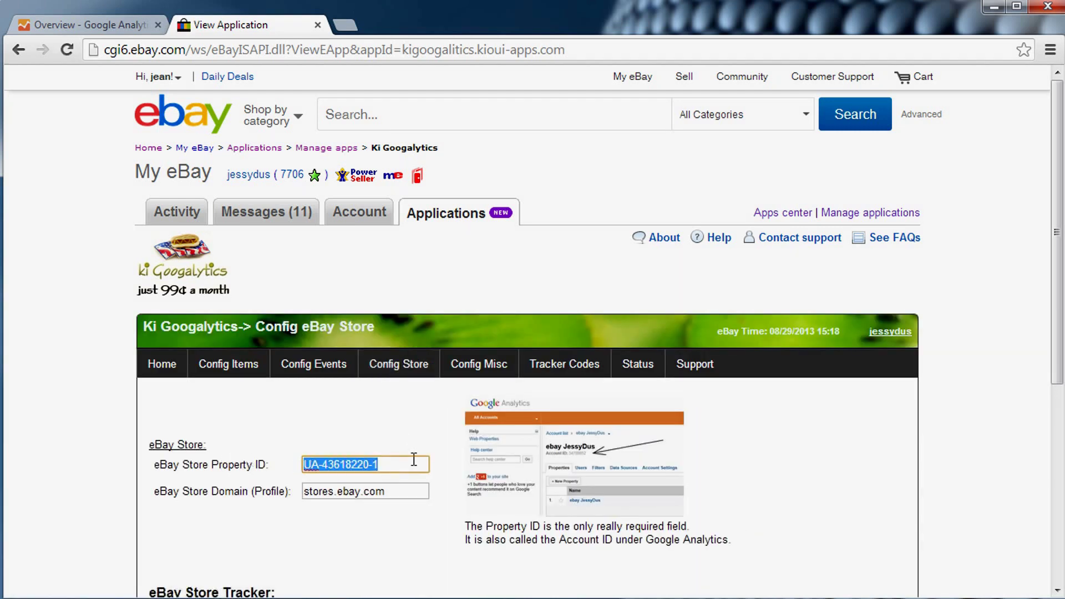
click(320, 364)
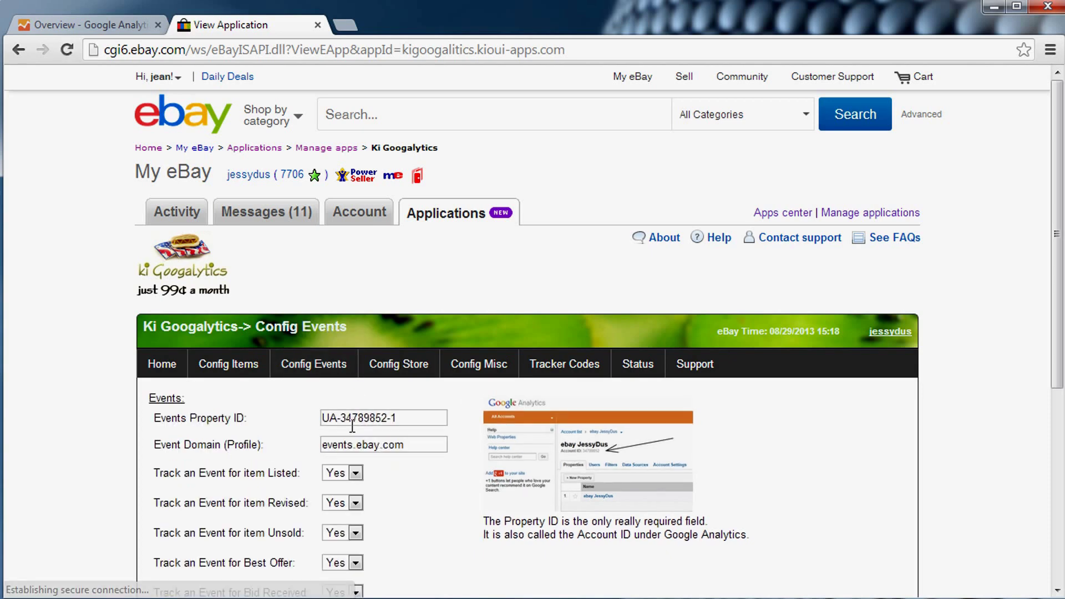
drag(398, 419, 217, 401)
click(228, 364)
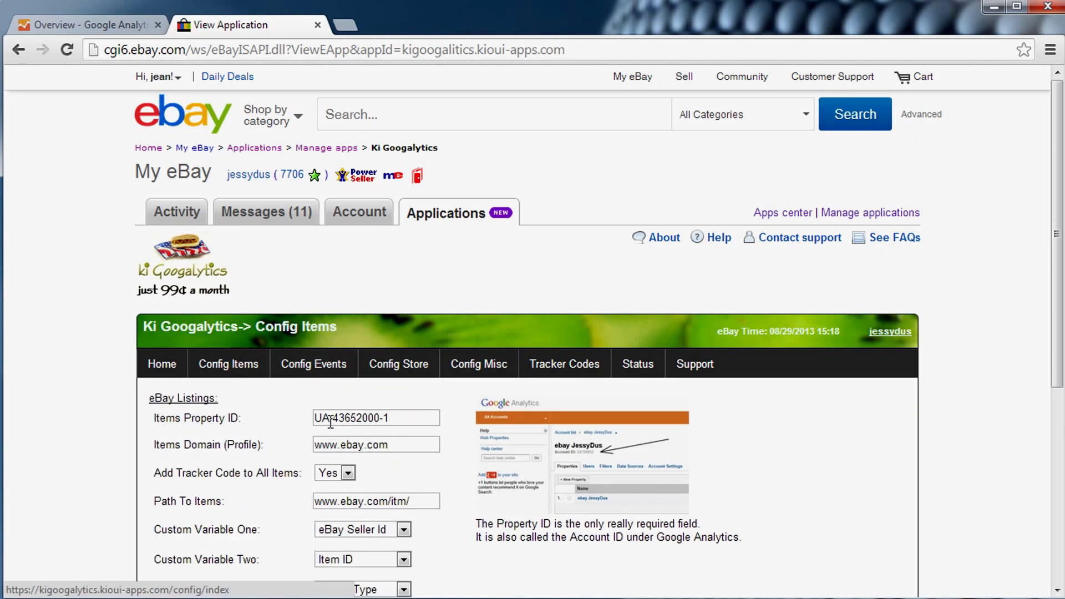
drag(404, 418, 95, 395)
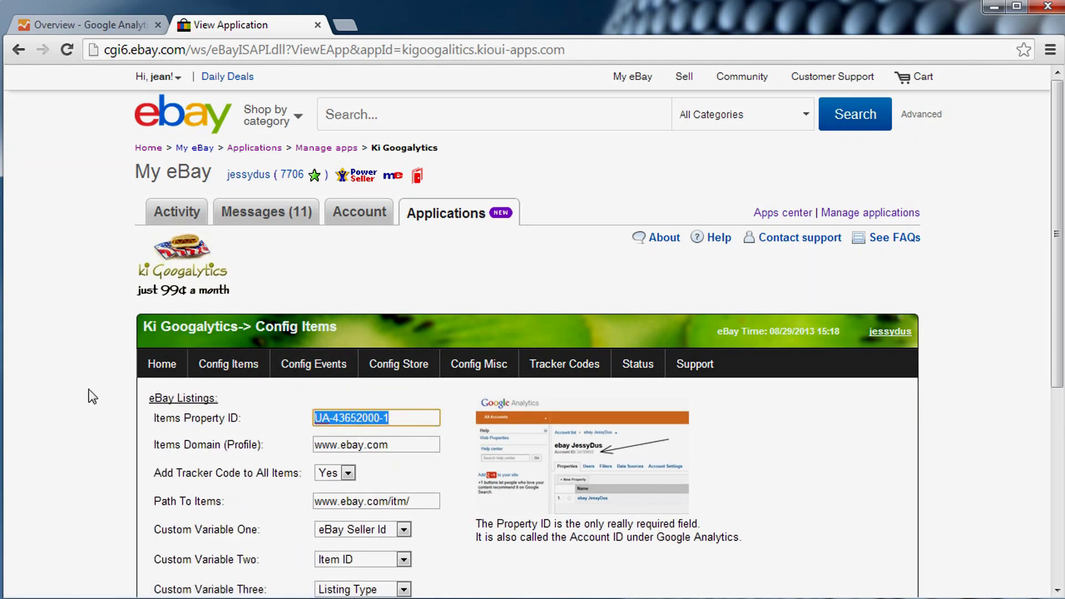
click(337, 362)
drag(422, 418, 124, 393)
key(ctrl+v)
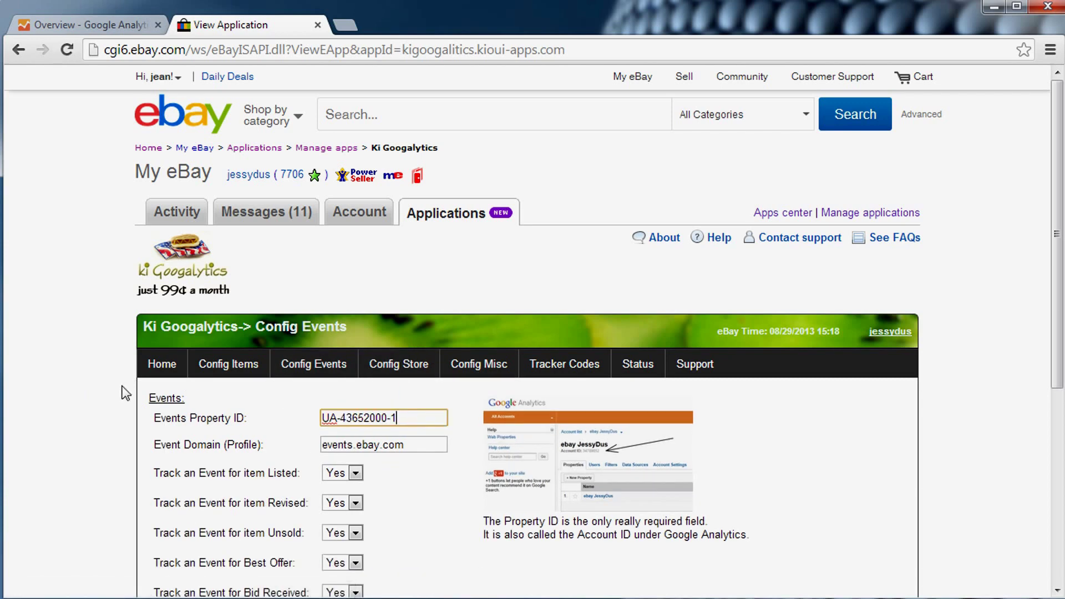
key(Return)
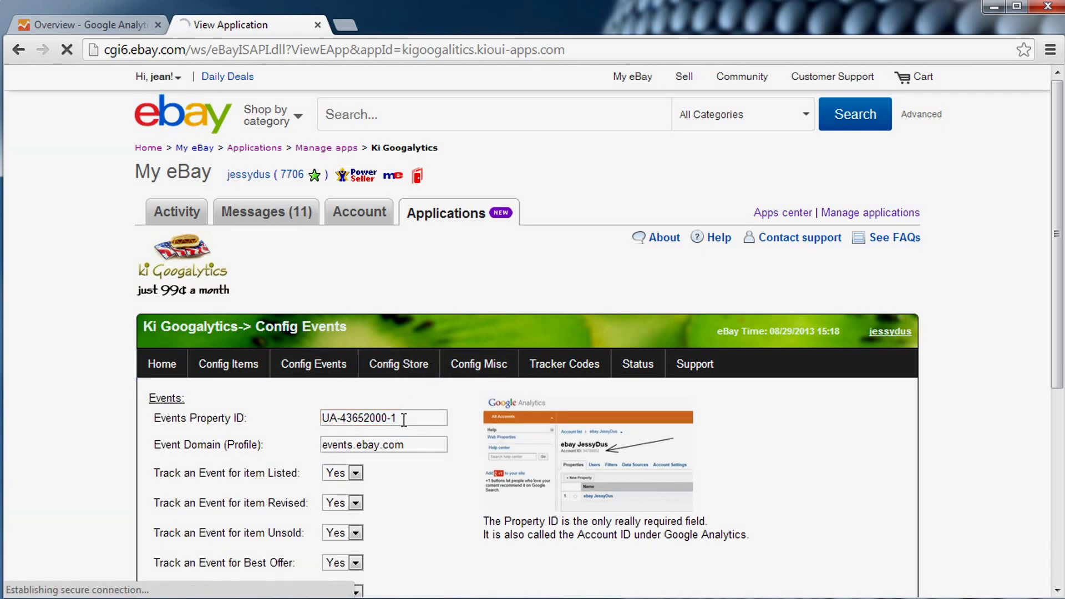
Save UA-43652000-1 as the eBay Store Property ID and review the store tracker code
drag(396, 467, 174, 446)
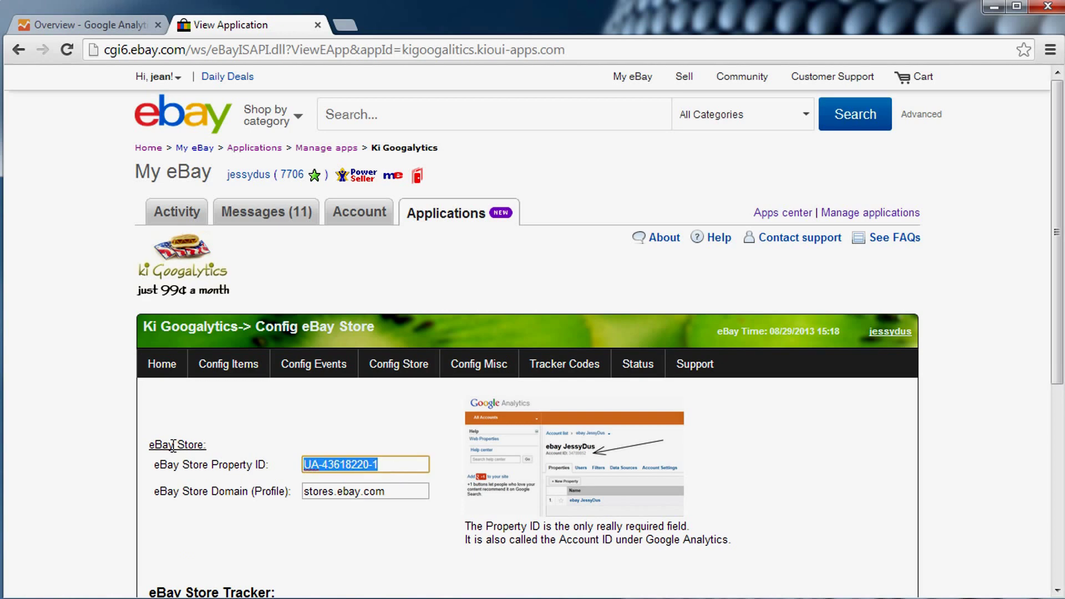
key(ctrl+v)
key(Return)
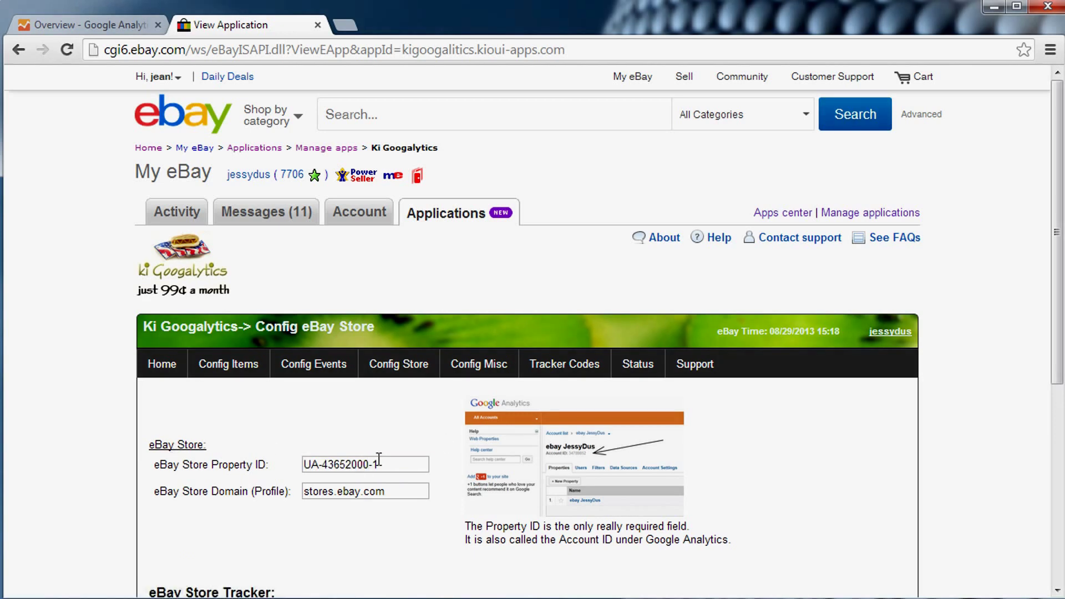
scroll(436, 466, down, 3)
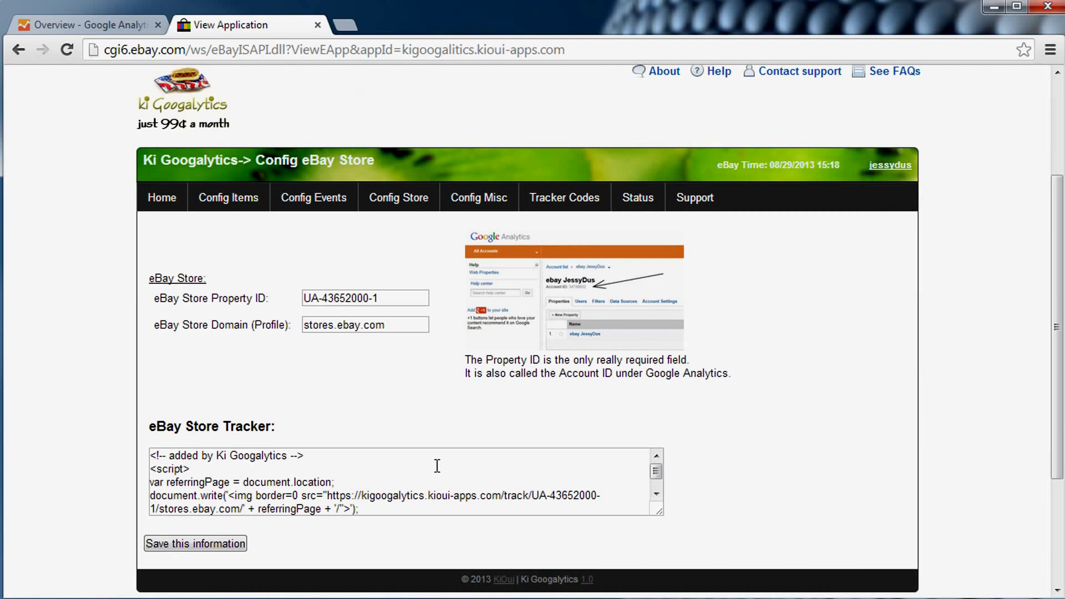
drag(150, 455, 403, 518)
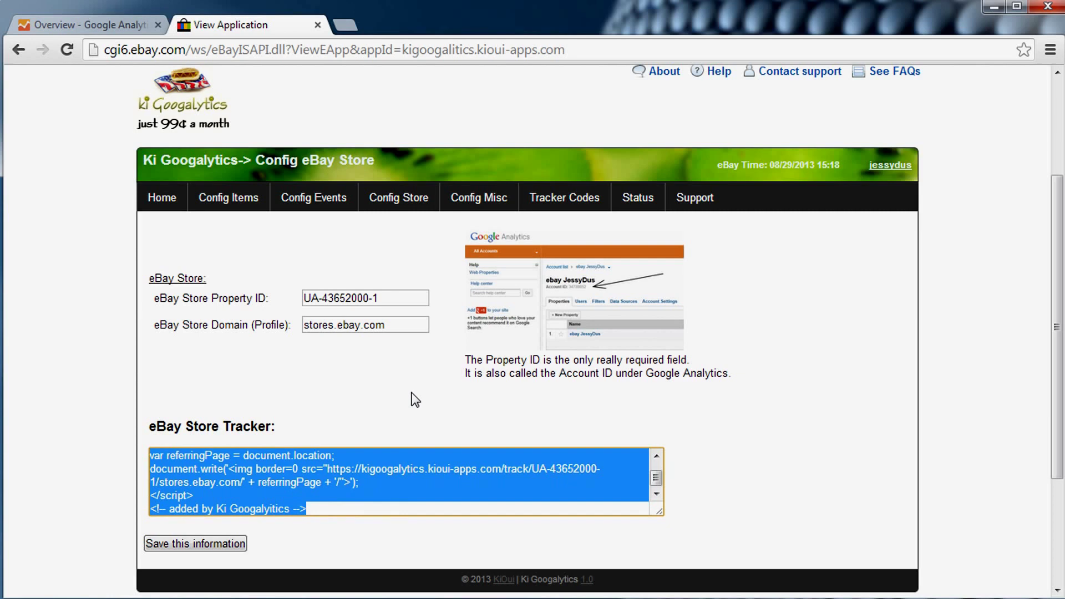
click(832, 330)
scroll(830, 327, up, 3)
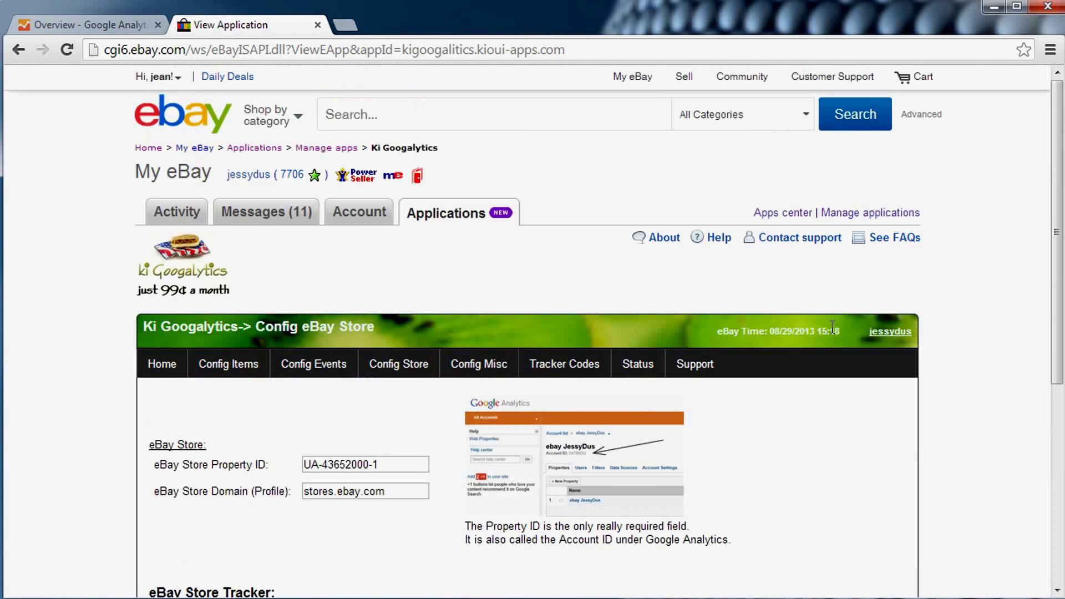
mouse_move(459, 219)
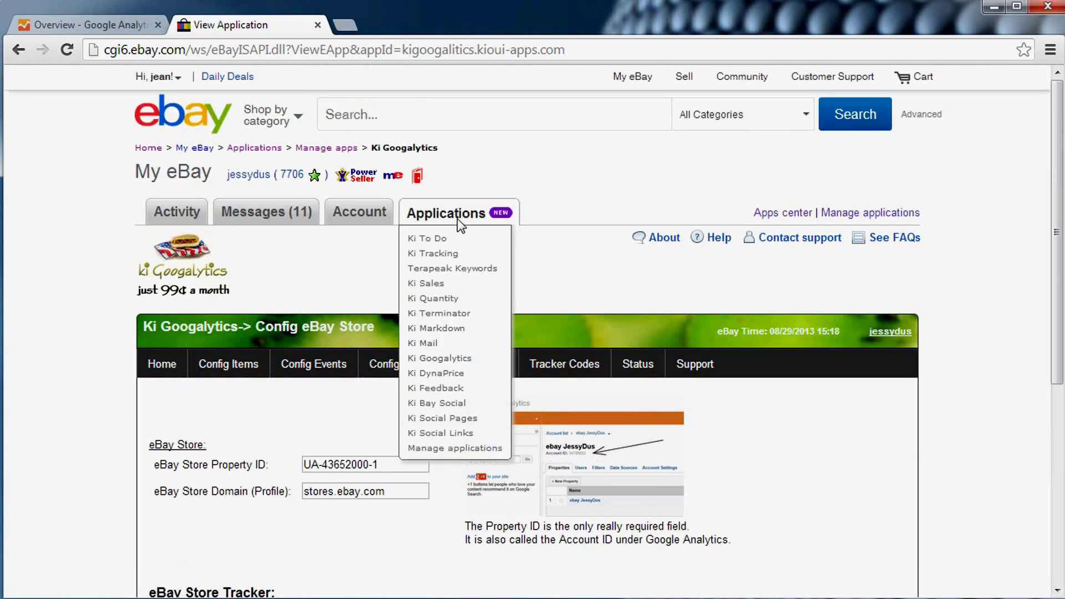
Open Manage applications, scroll to Ki Googalytics under Your apps, and begin its review
click(452, 449)
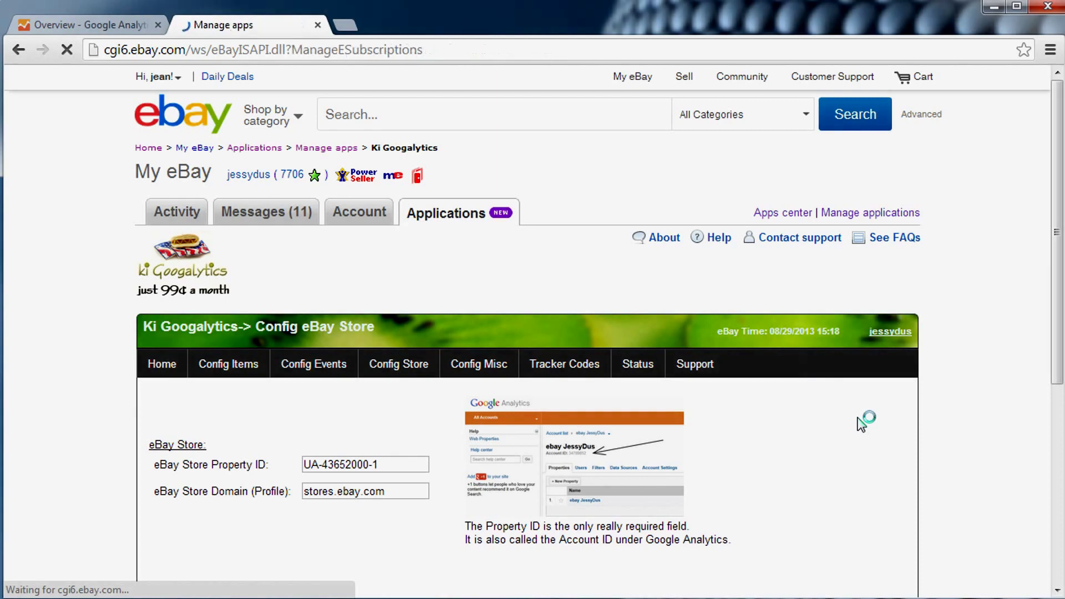
scroll(862, 423, down, 5)
scroll(862, 423, down, 5)
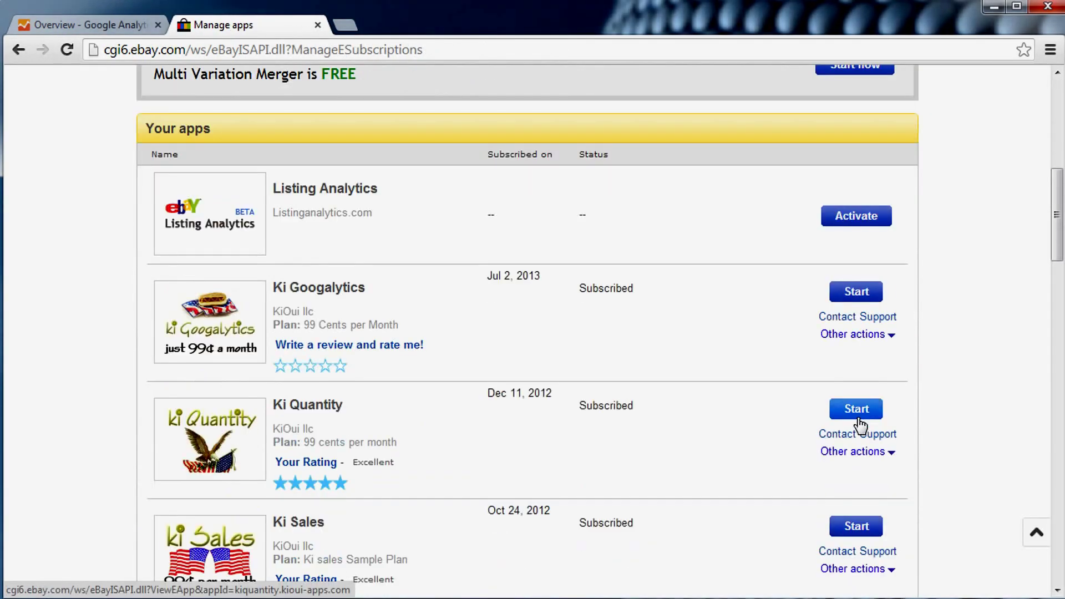
click(340, 368)
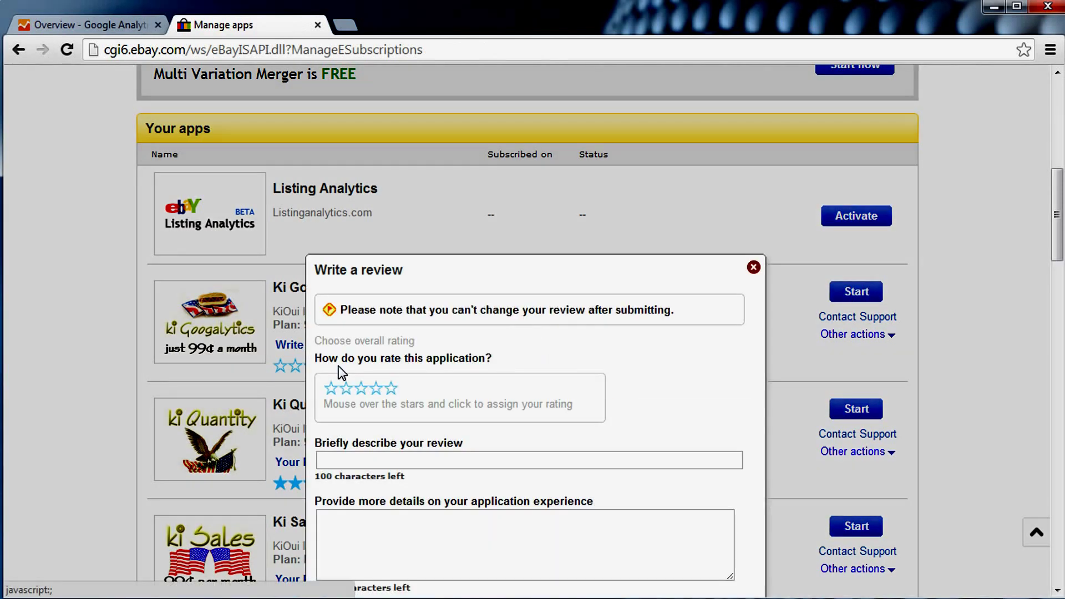
Rate Ki Googalytics five stars, enter 'I love this app' in both review fields, and submit
click(391, 387)
click(412, 461)
text(I)
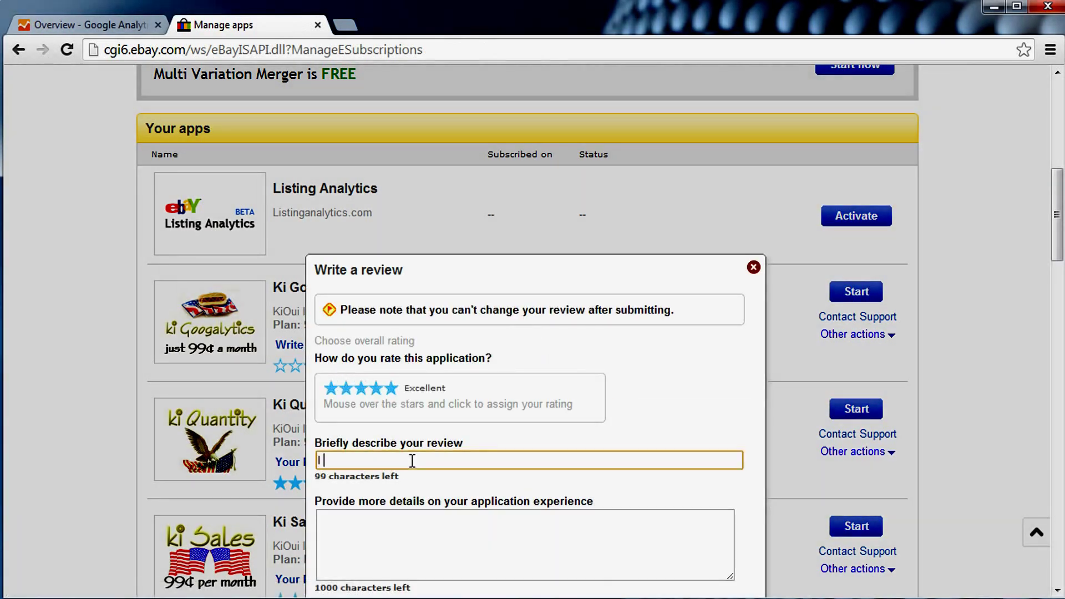
text( love this app)
key(ctrl+a)
key(ctrl+c)
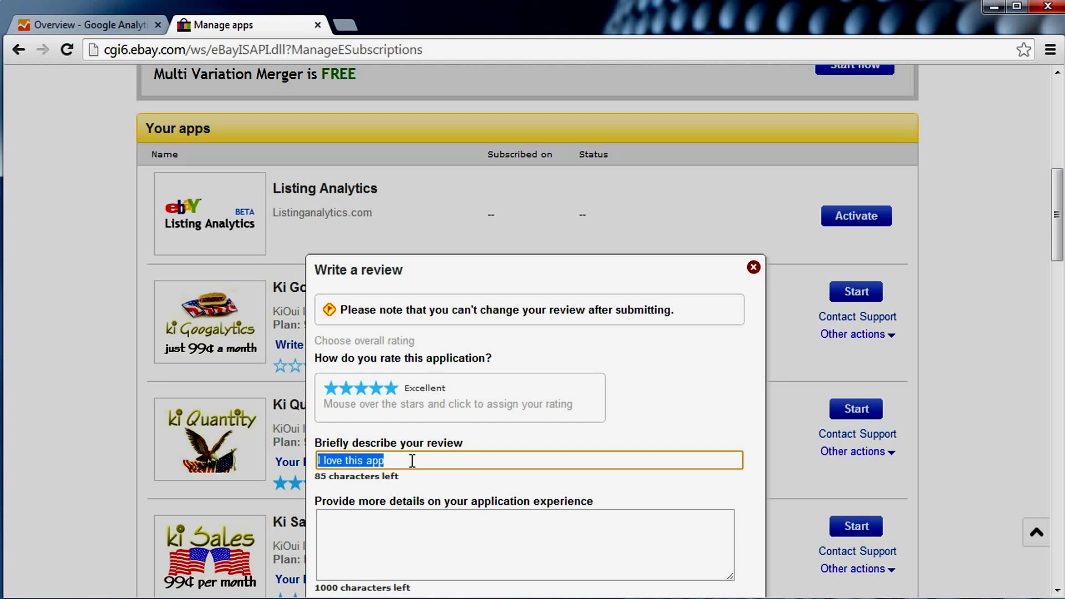
click(435, 527)
key(ctrl+v)
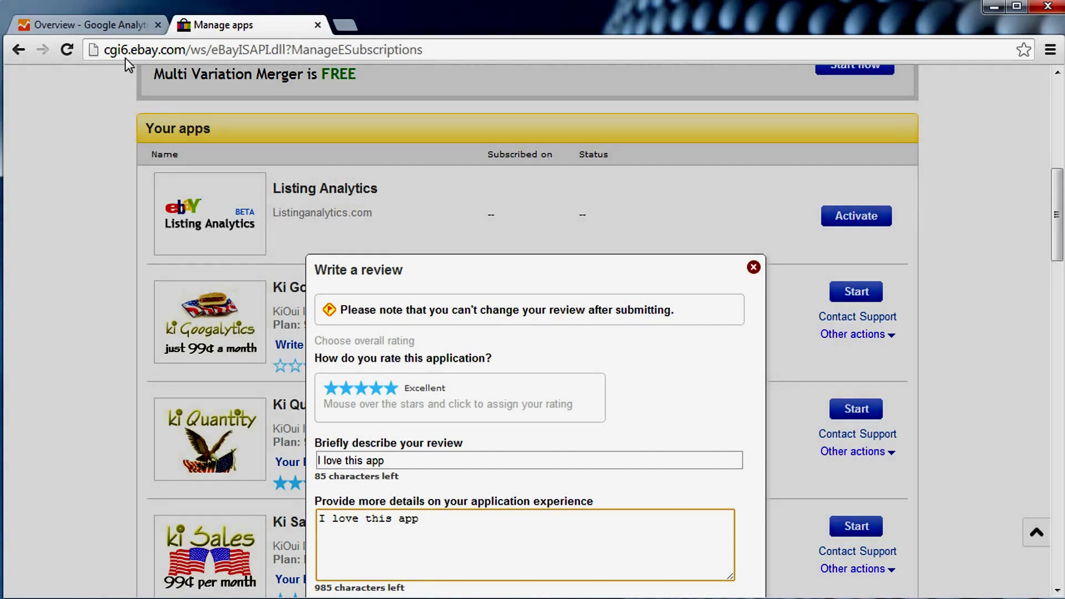
click(424, 140)
scroll(424, 144, up, 6)
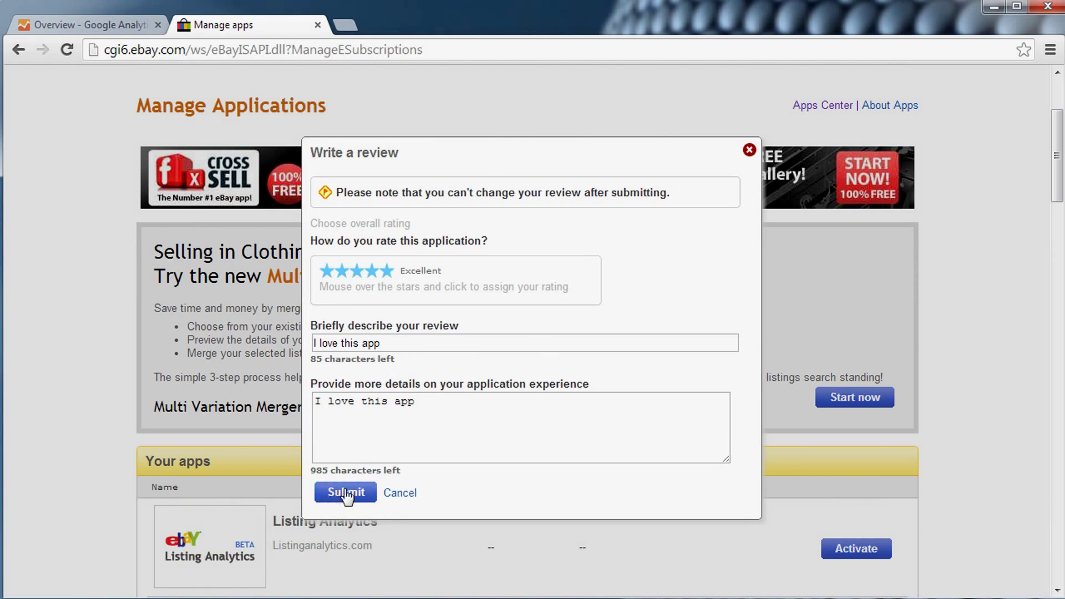
click(400, 492)
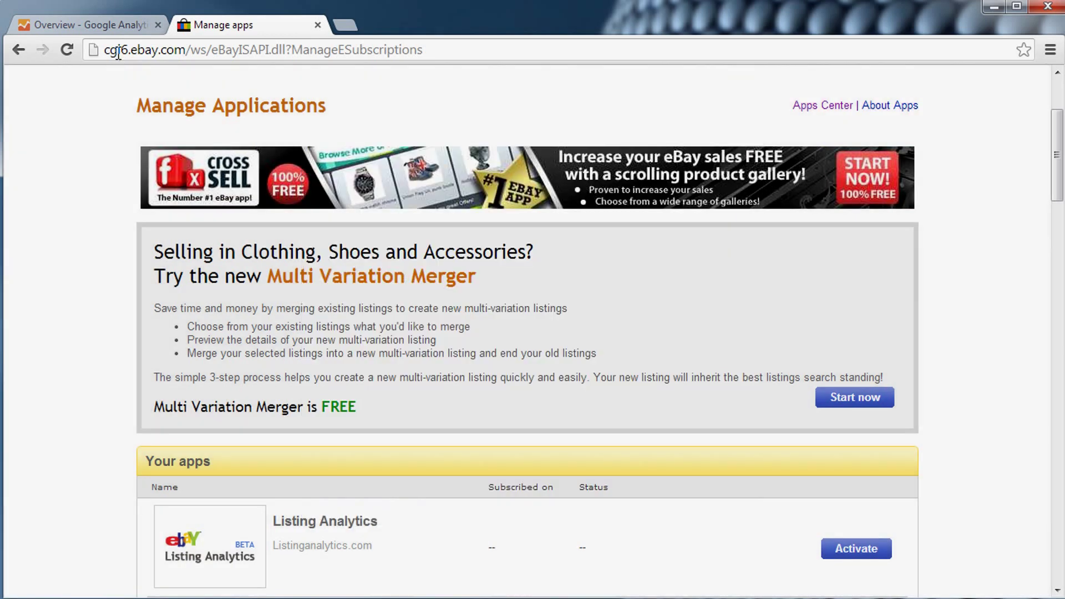
click(107, 27)
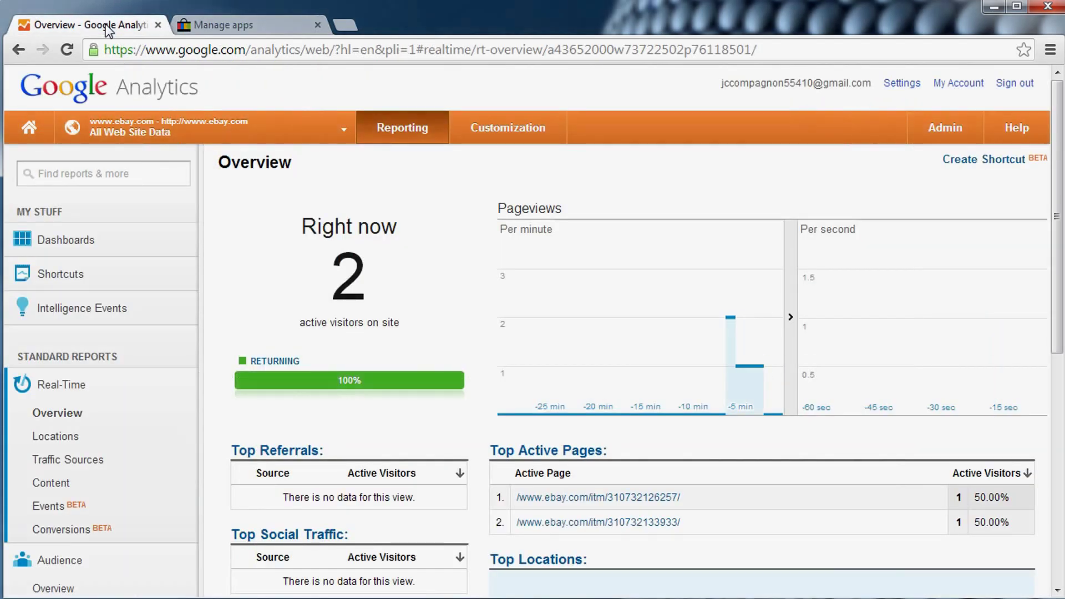